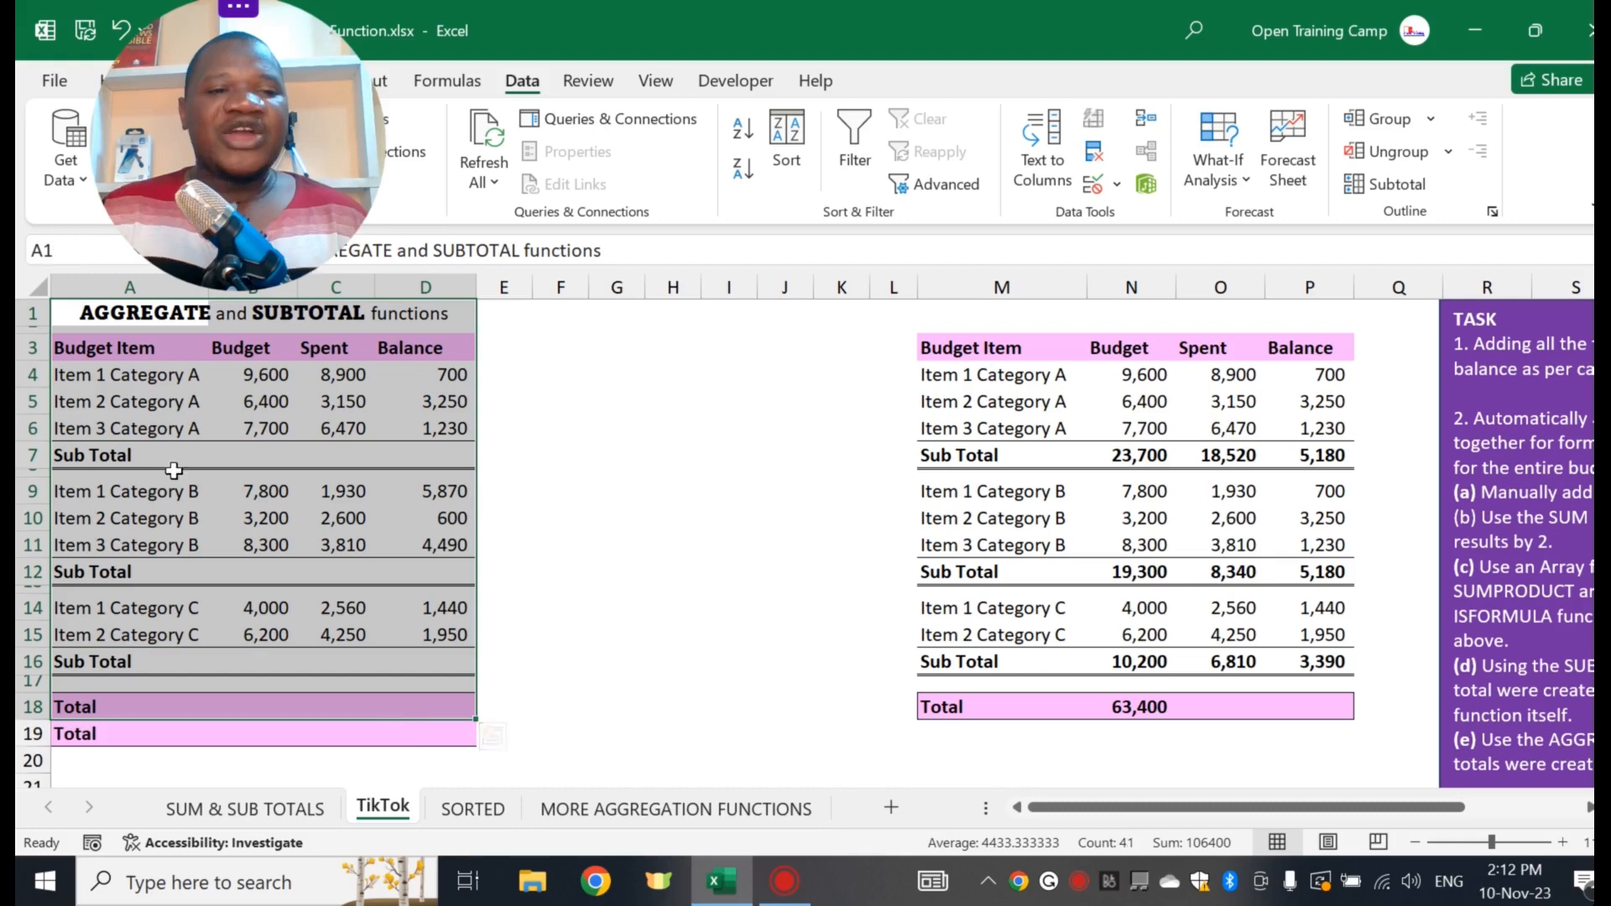
- Review the Budget Item, Budget, Spent and Balance columns along with the Sub Total and Total rows of the budget table
{"action": "left_click", "coordinate": [156, 376]}
{"action": "left_click_drag", "start_coordinate": [160, 313], "coordinate": [154, 672]}
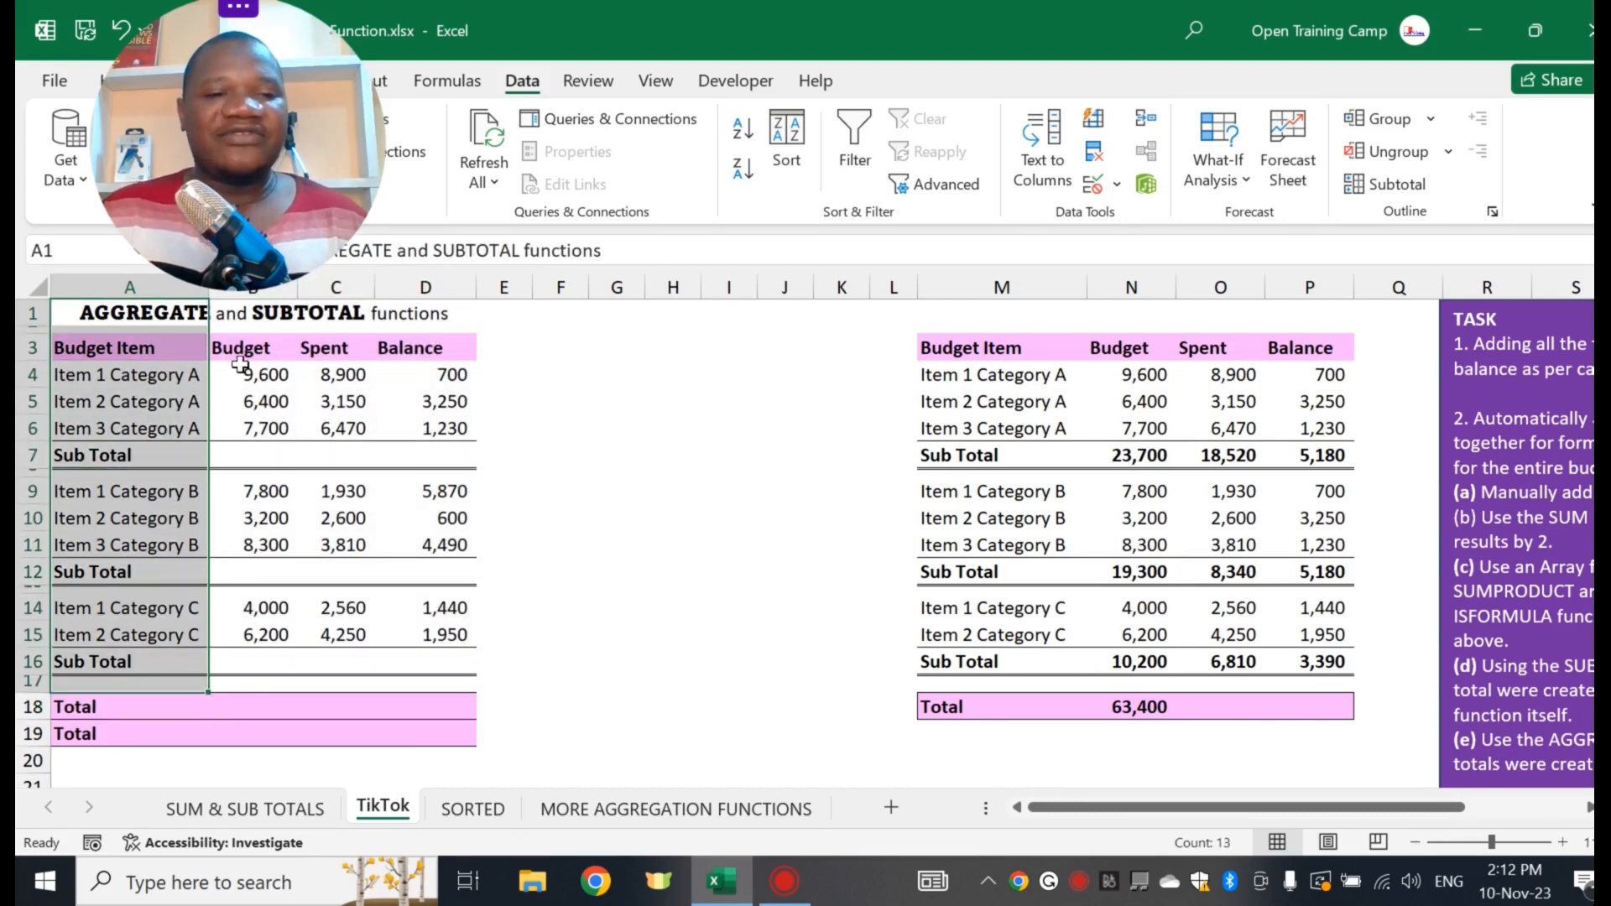
{"action": "left_click_drag", "start_coordinate": [251, 313], "coordinate": [251, 635]}
{"action": "left_click_drag", "start_coordinate": [343, 317], "coordinate": [323, 640]}
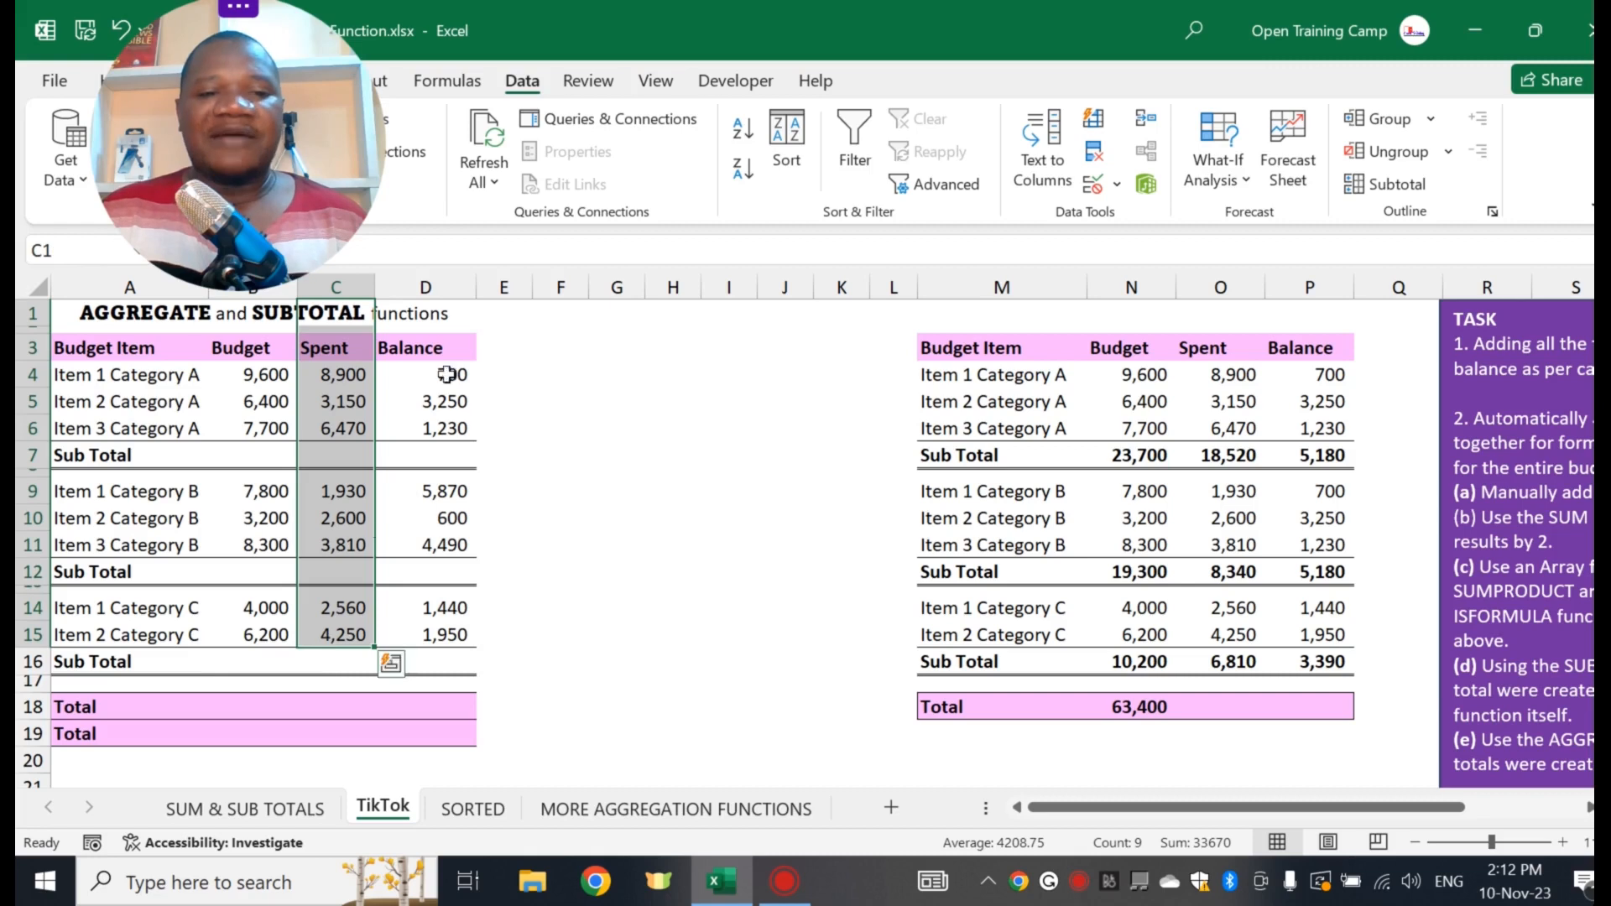
{"action": "left_click_drag", "start_coordinate": [447, 321], "coordinate": [417, 635]}
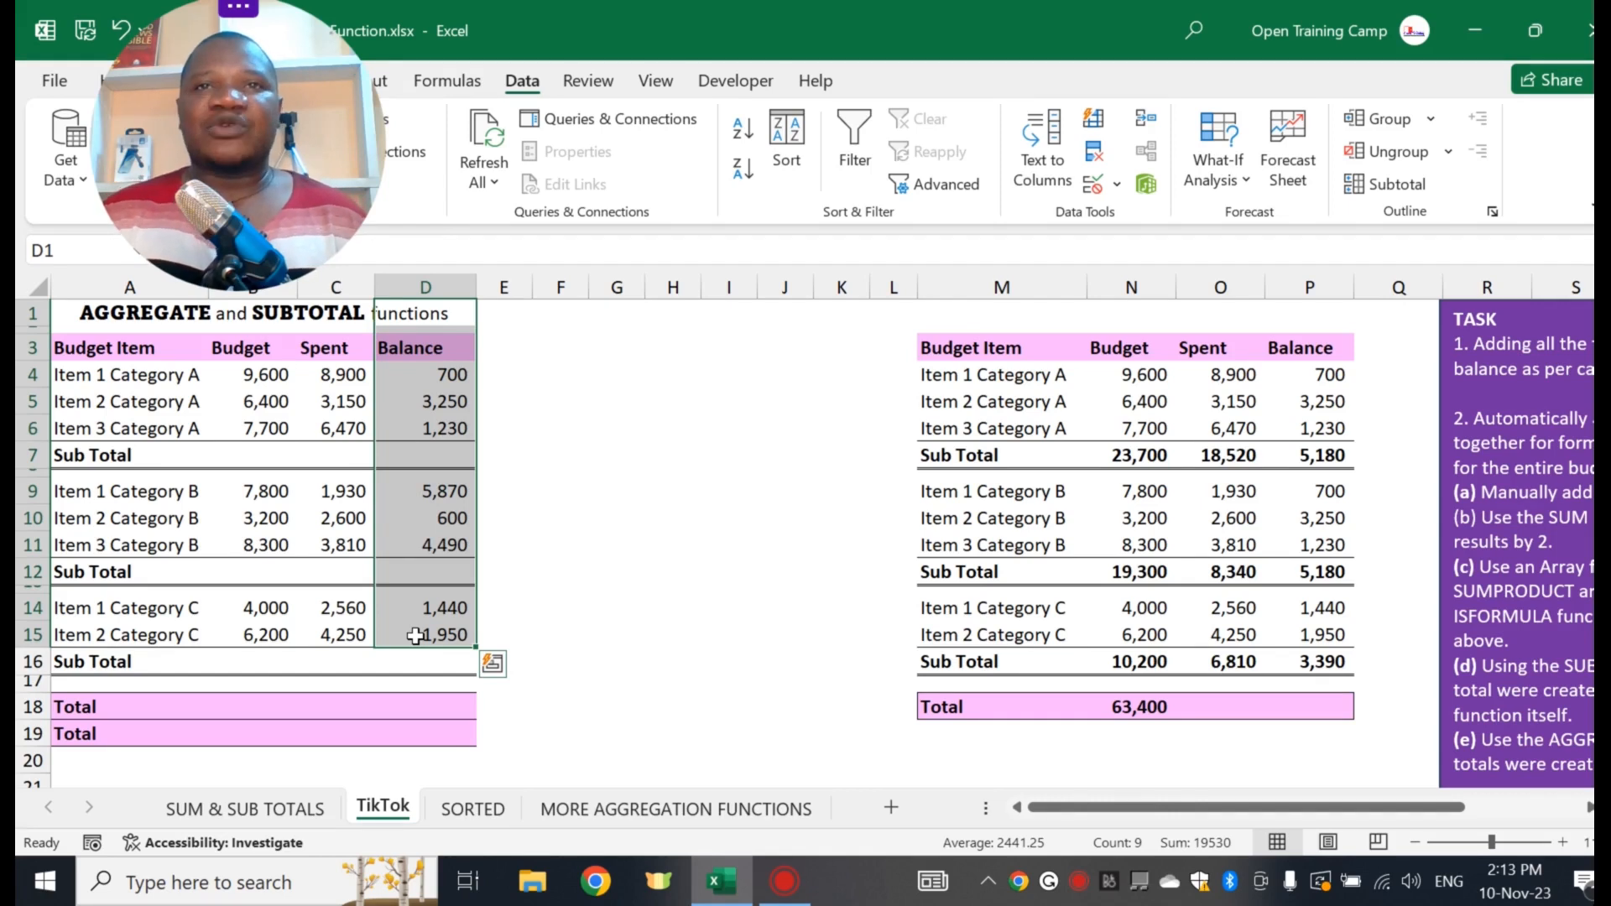
{"action": "left_click", "coordinate": [191, 455]}
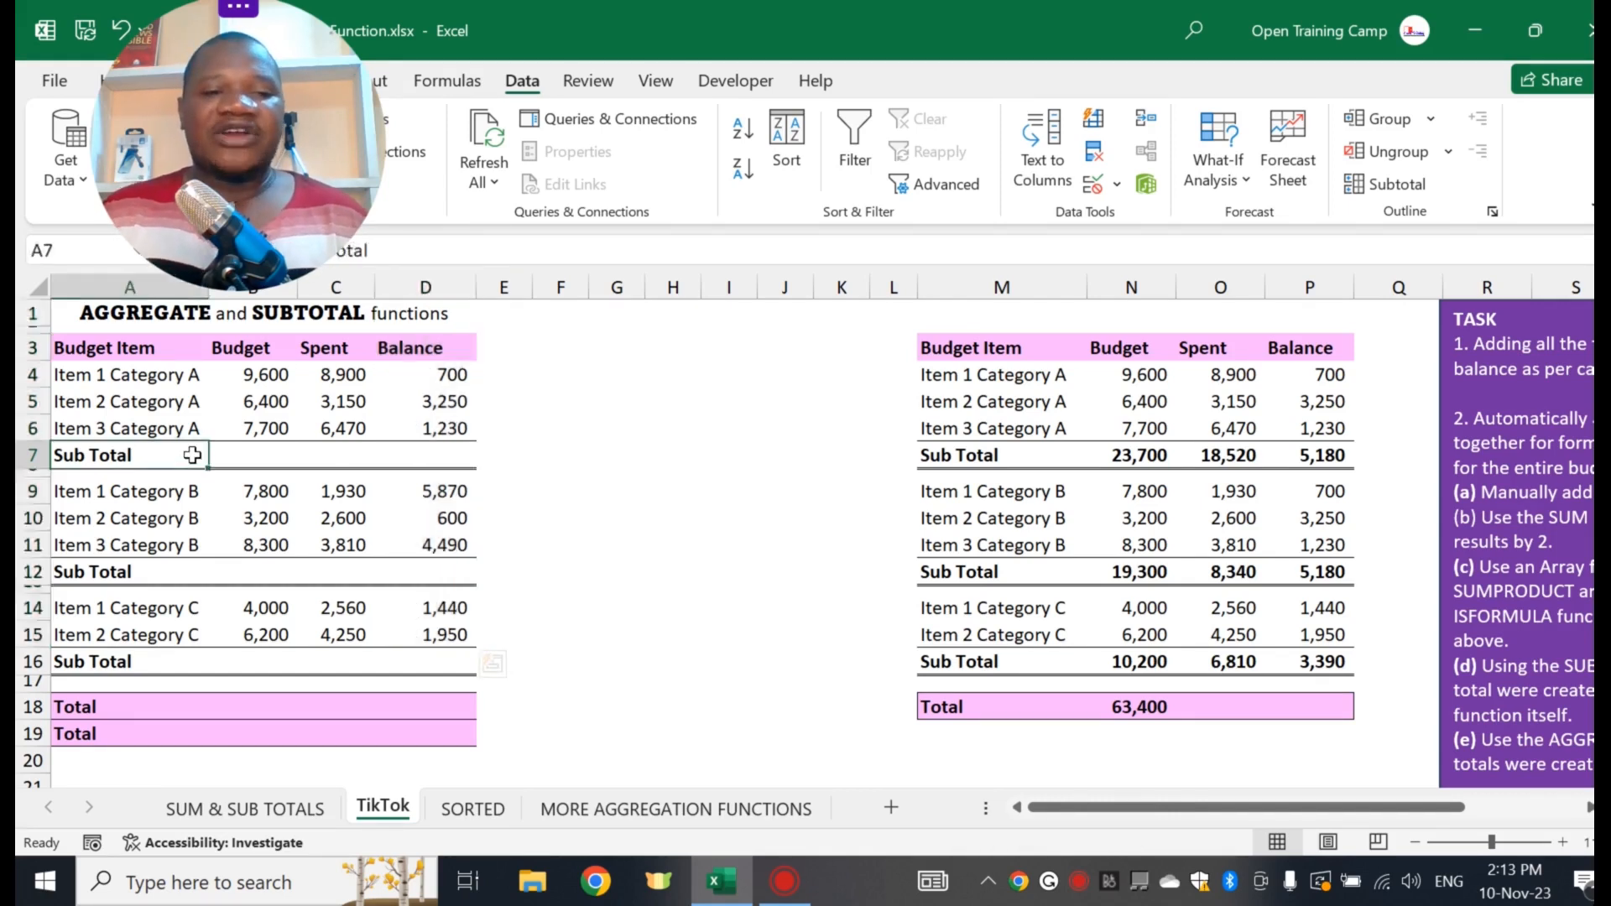
{"action": "left_click", "coordinate": [614, 726]}
{"action": "left_click_drag", "start_coordinate": [104, 713], "coordinate": [441, 724]}
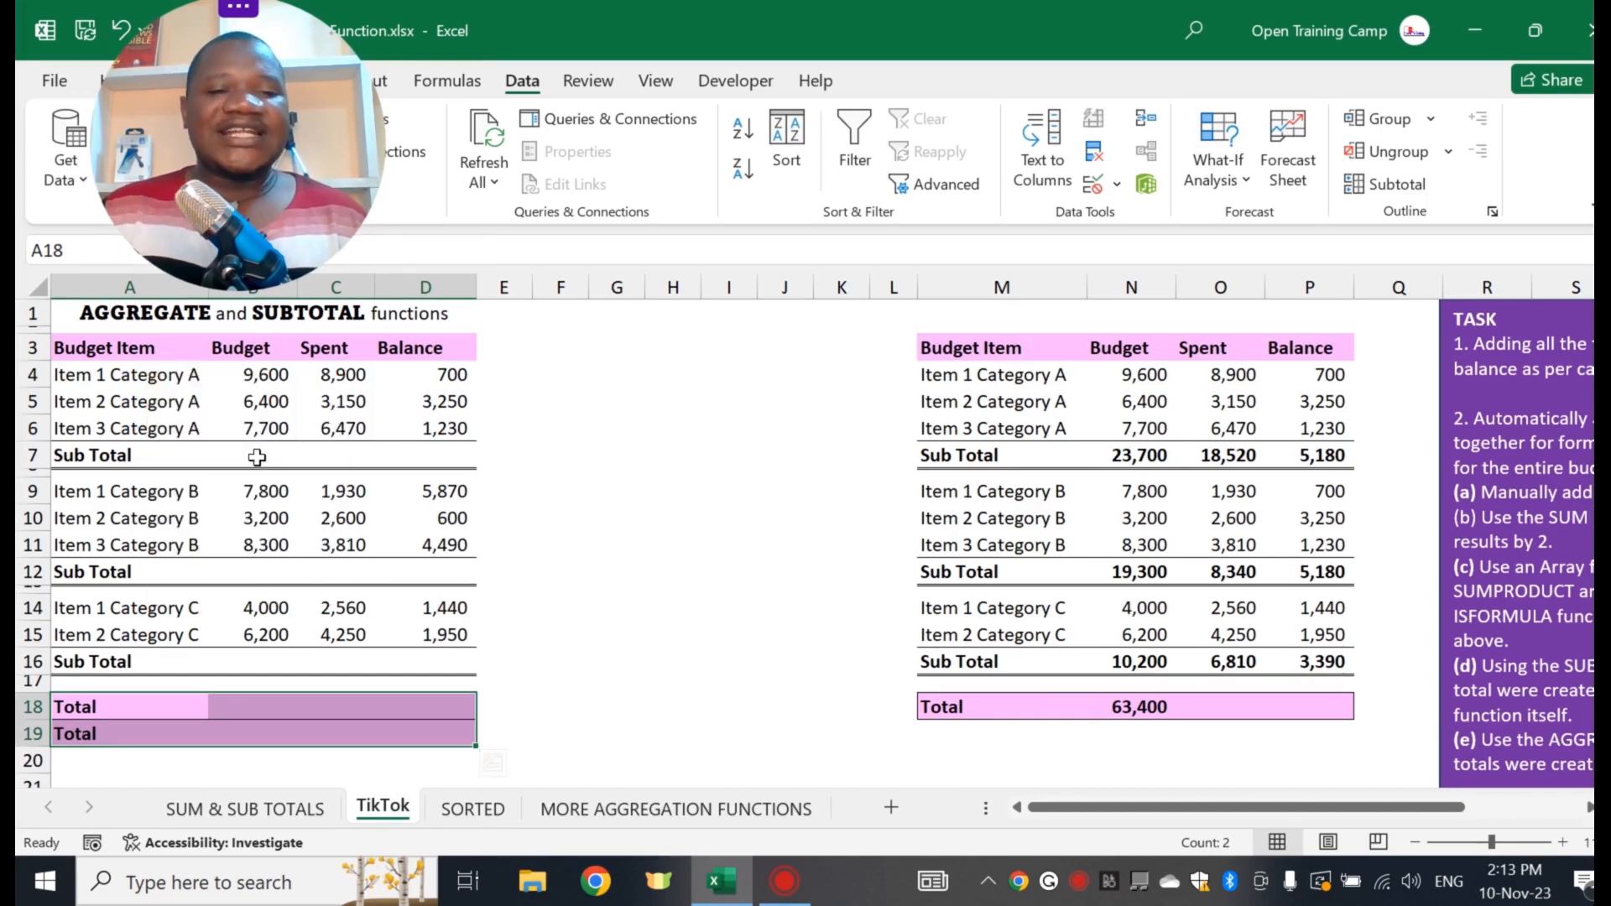
- Enter =SUBTOTAL(9,B4:B6) in cell B7 to sum the Category A budget amounts
{"action": "left_click", "coordinate": [257, 458]}
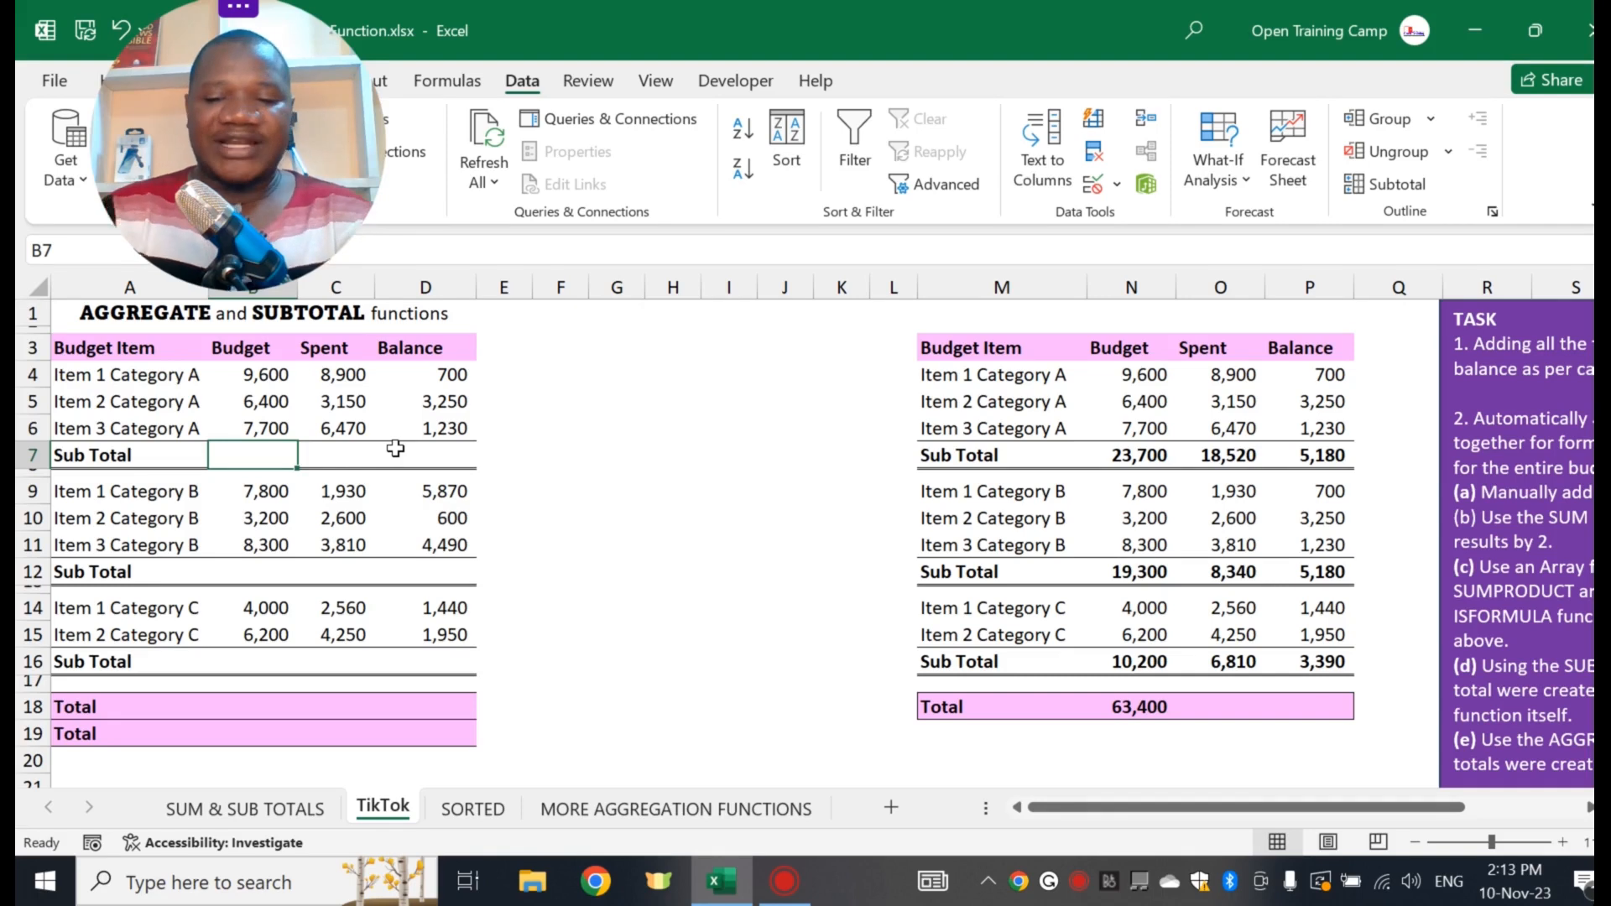
{"action": "type", "text": "=subt"}
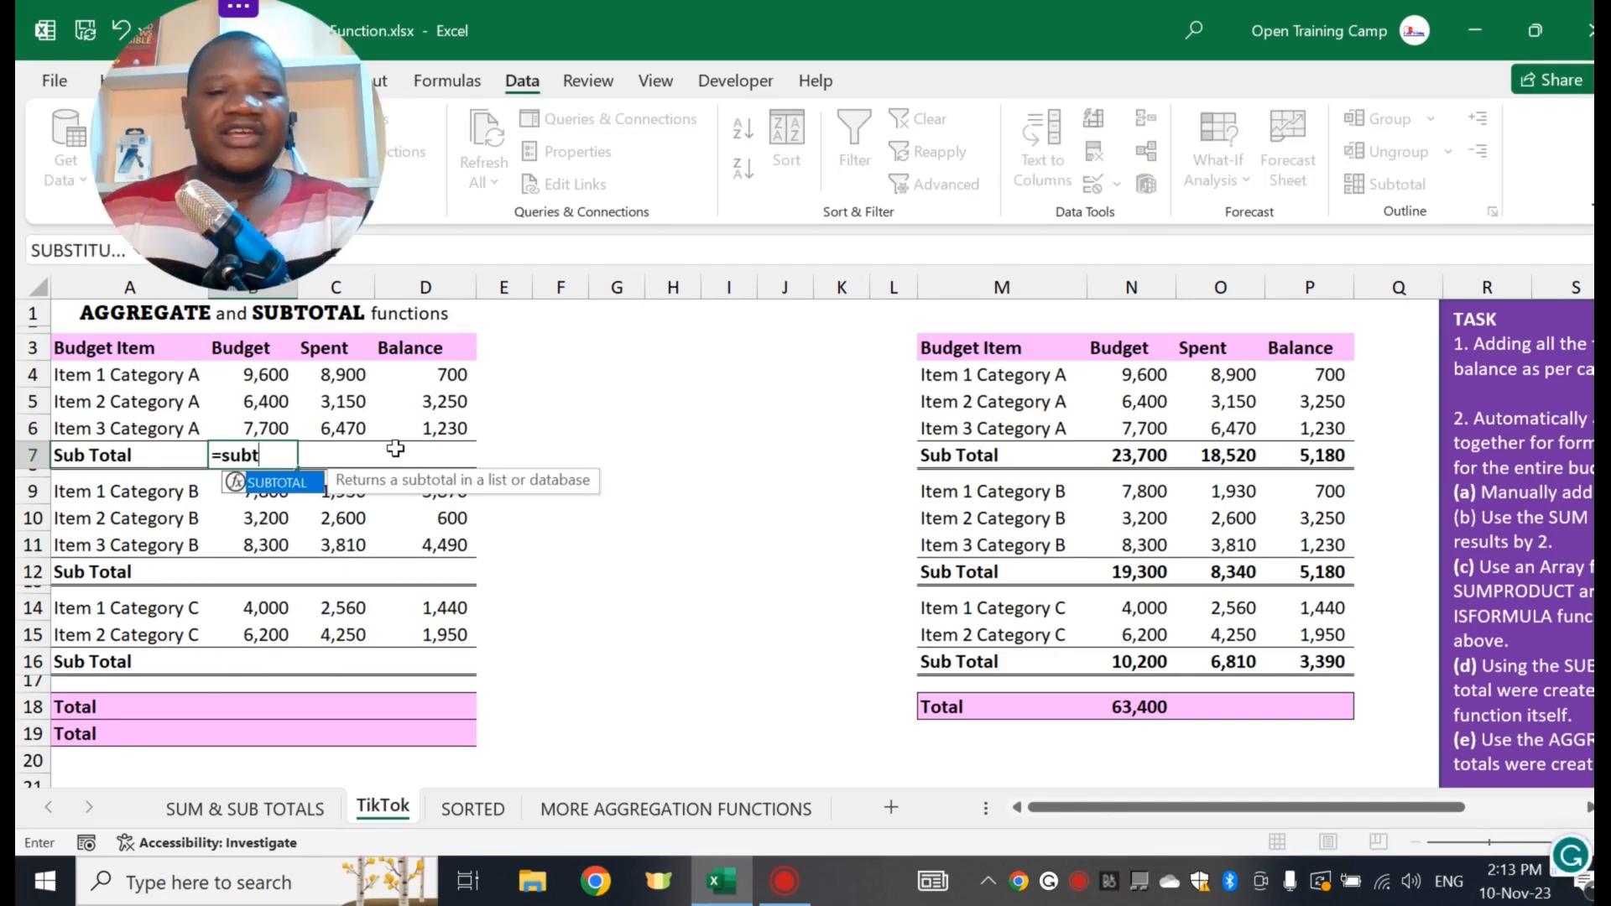
{"action": "key", "text": "Tab"}
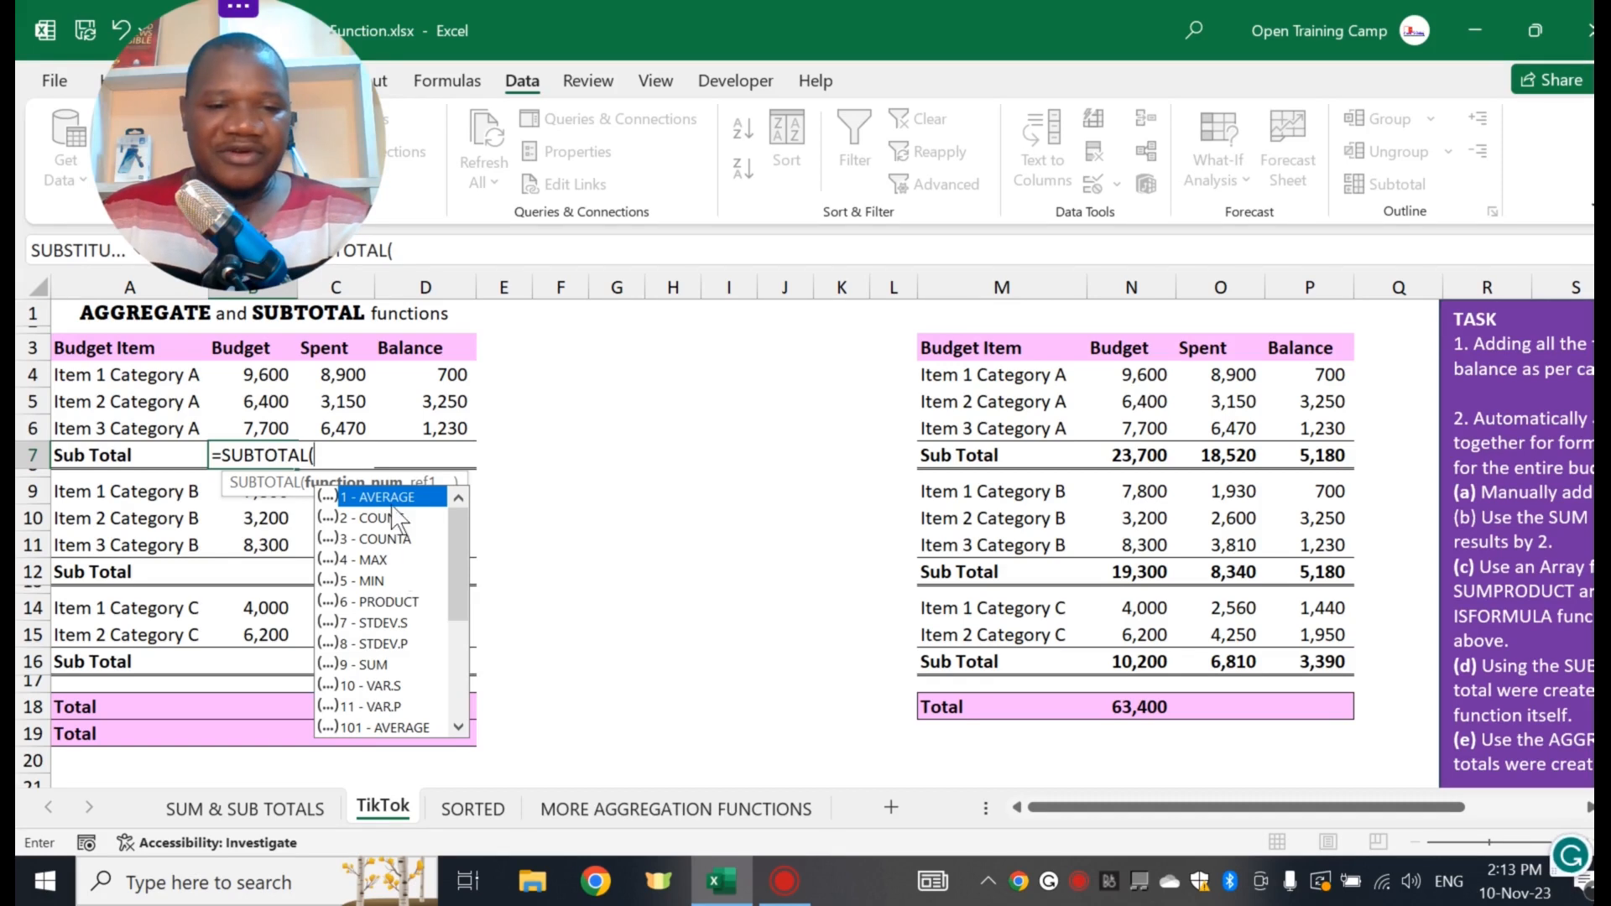
{"action": "double_click", "coordinate": [363, 665]}
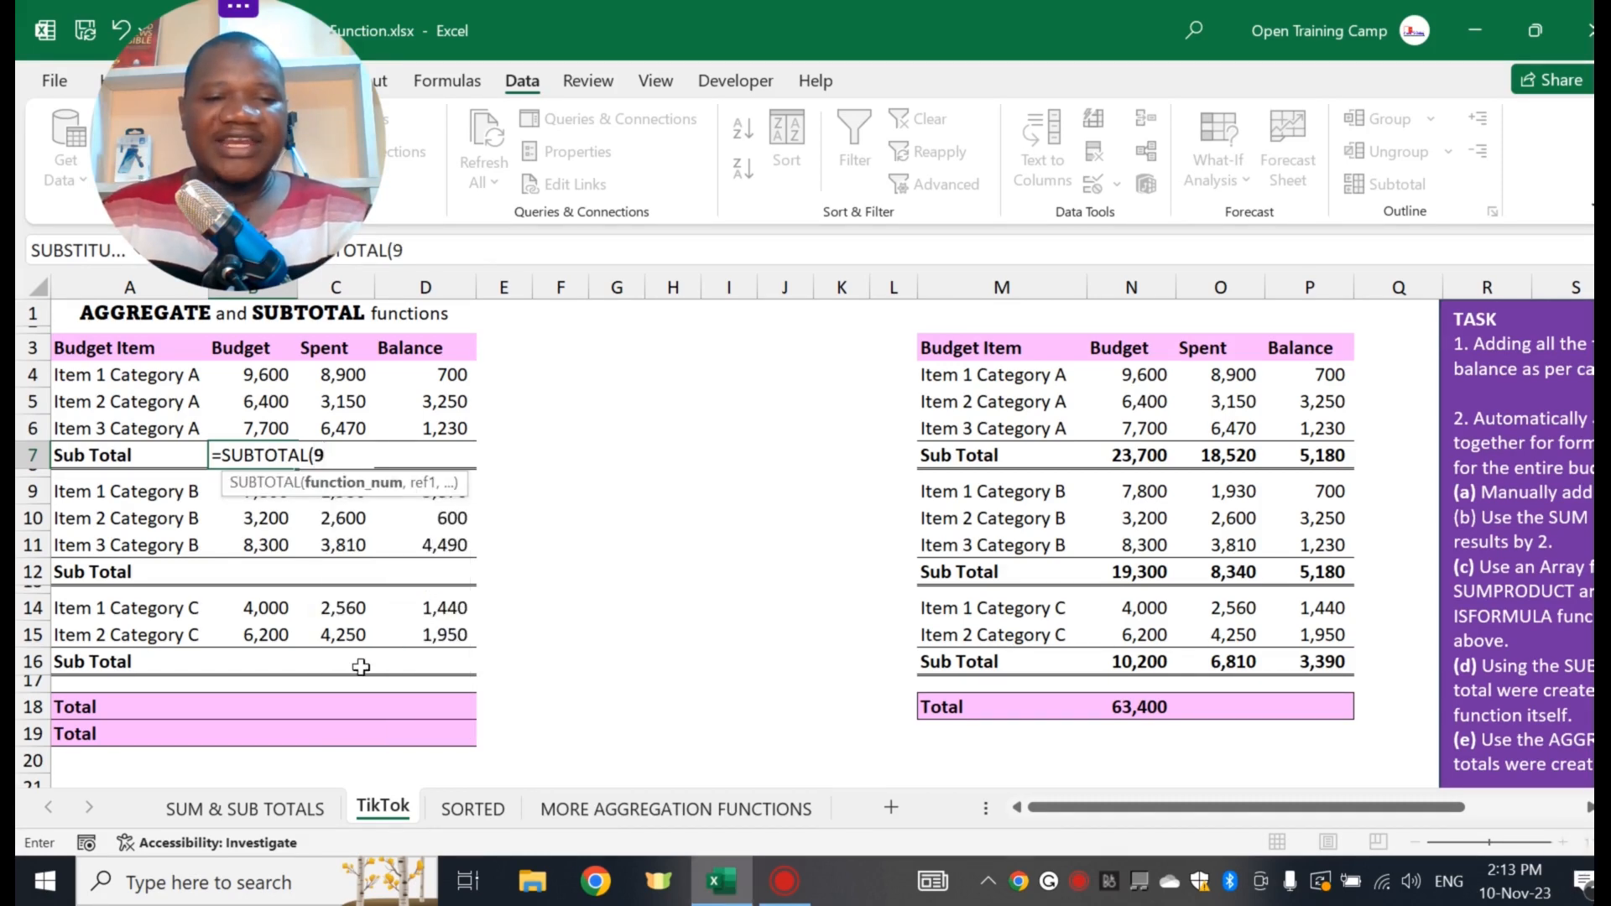
{"action": "key", "text": "BackSpace"}
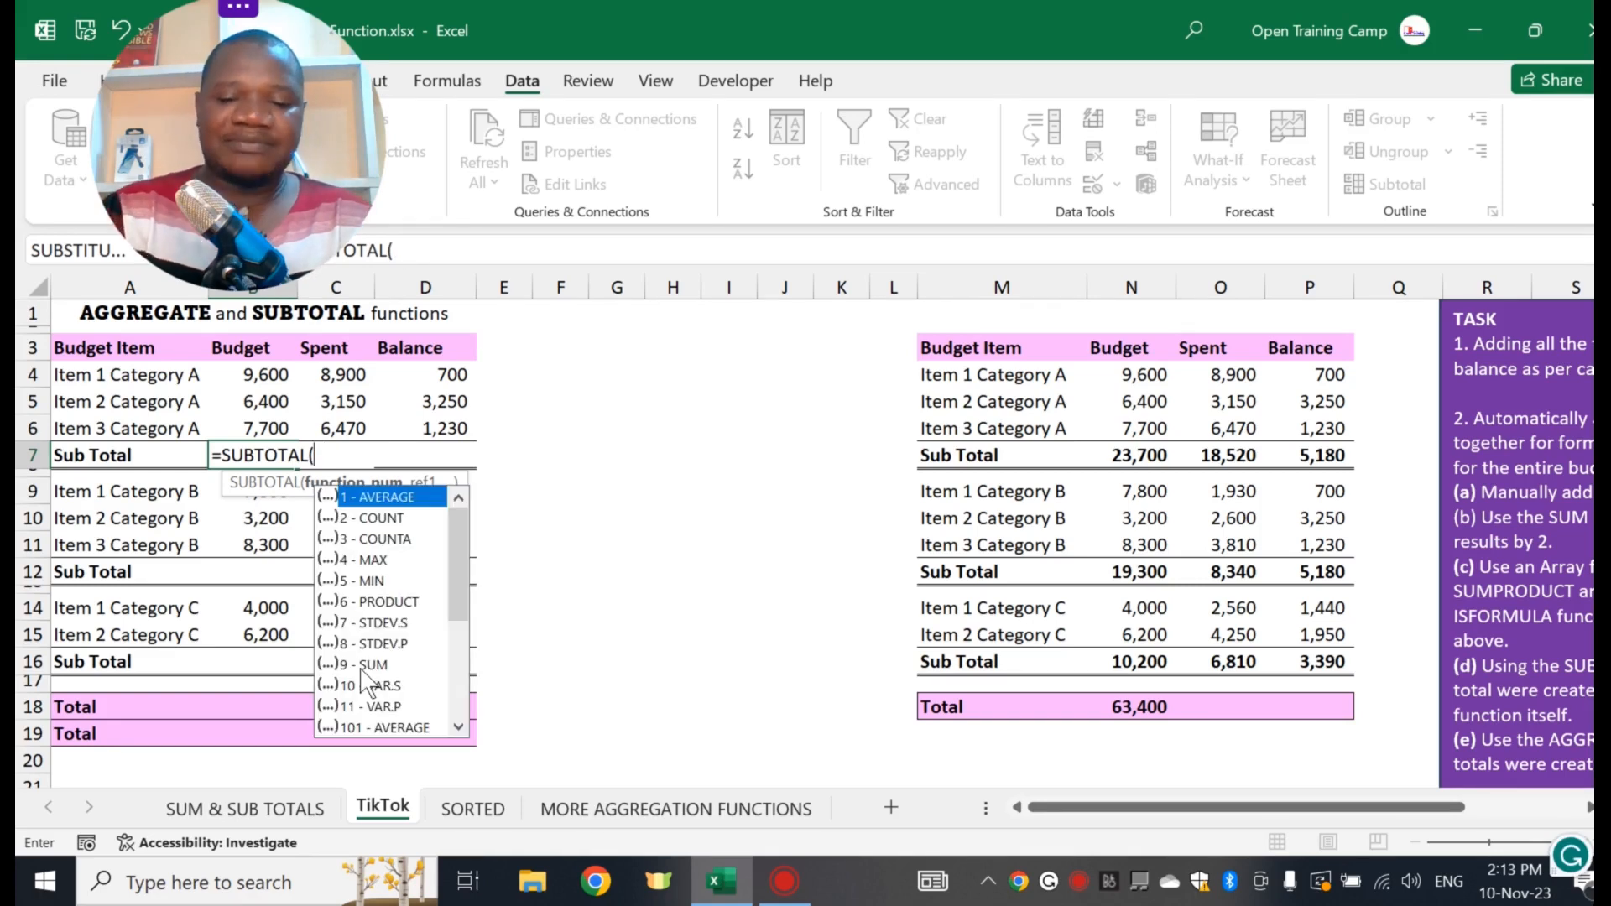
{"action": "type", "text": "9"}
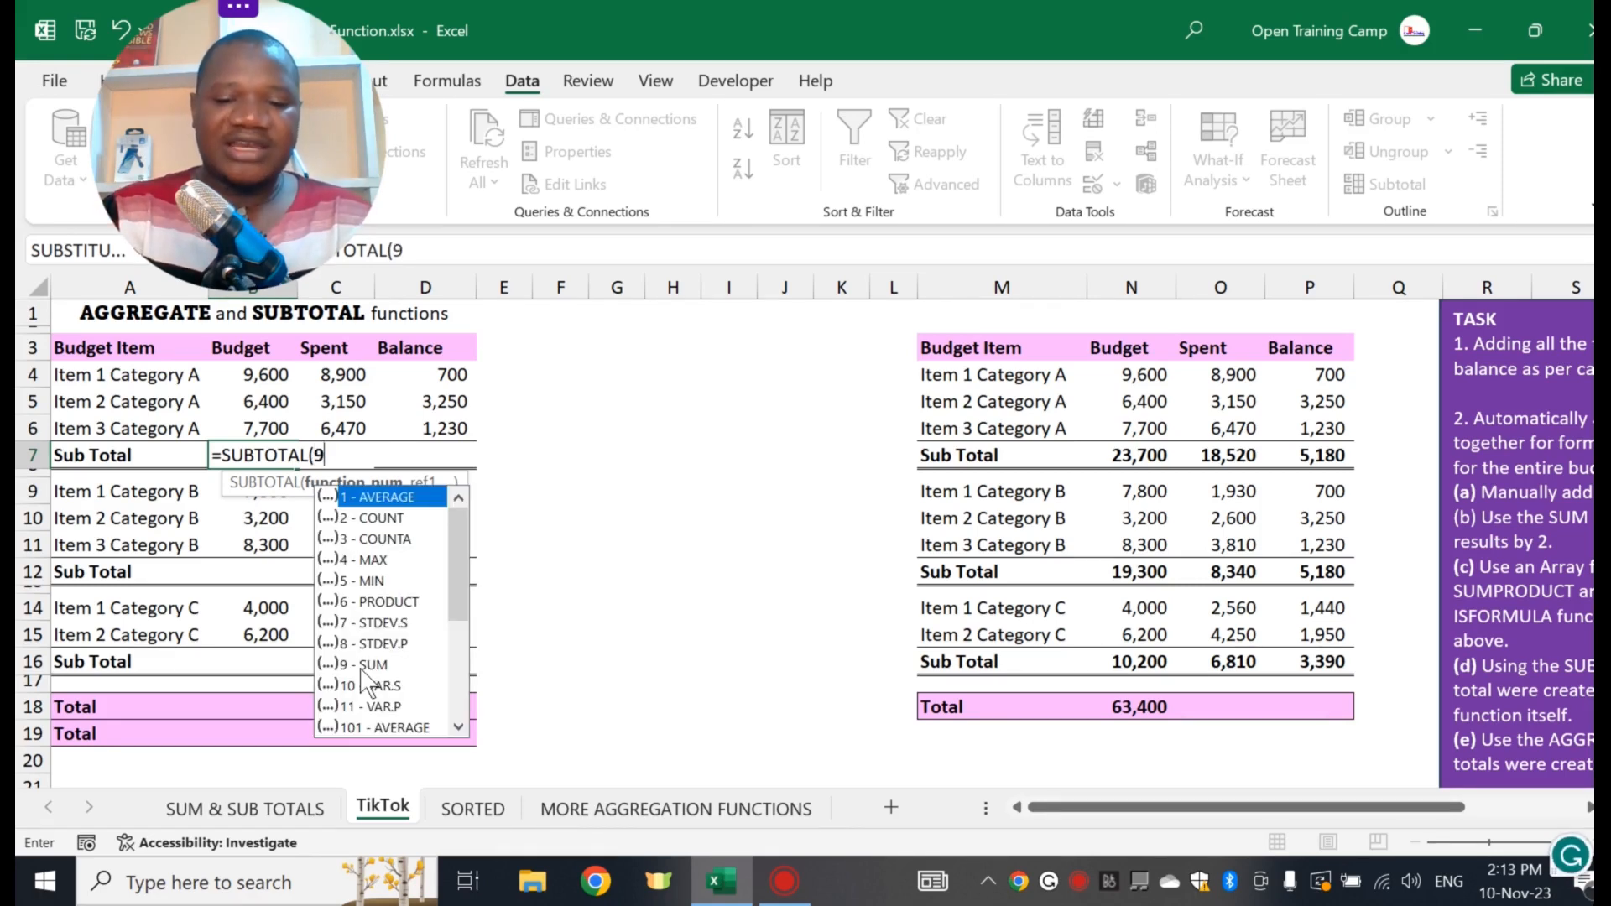
{"action": "type", "text": ","}
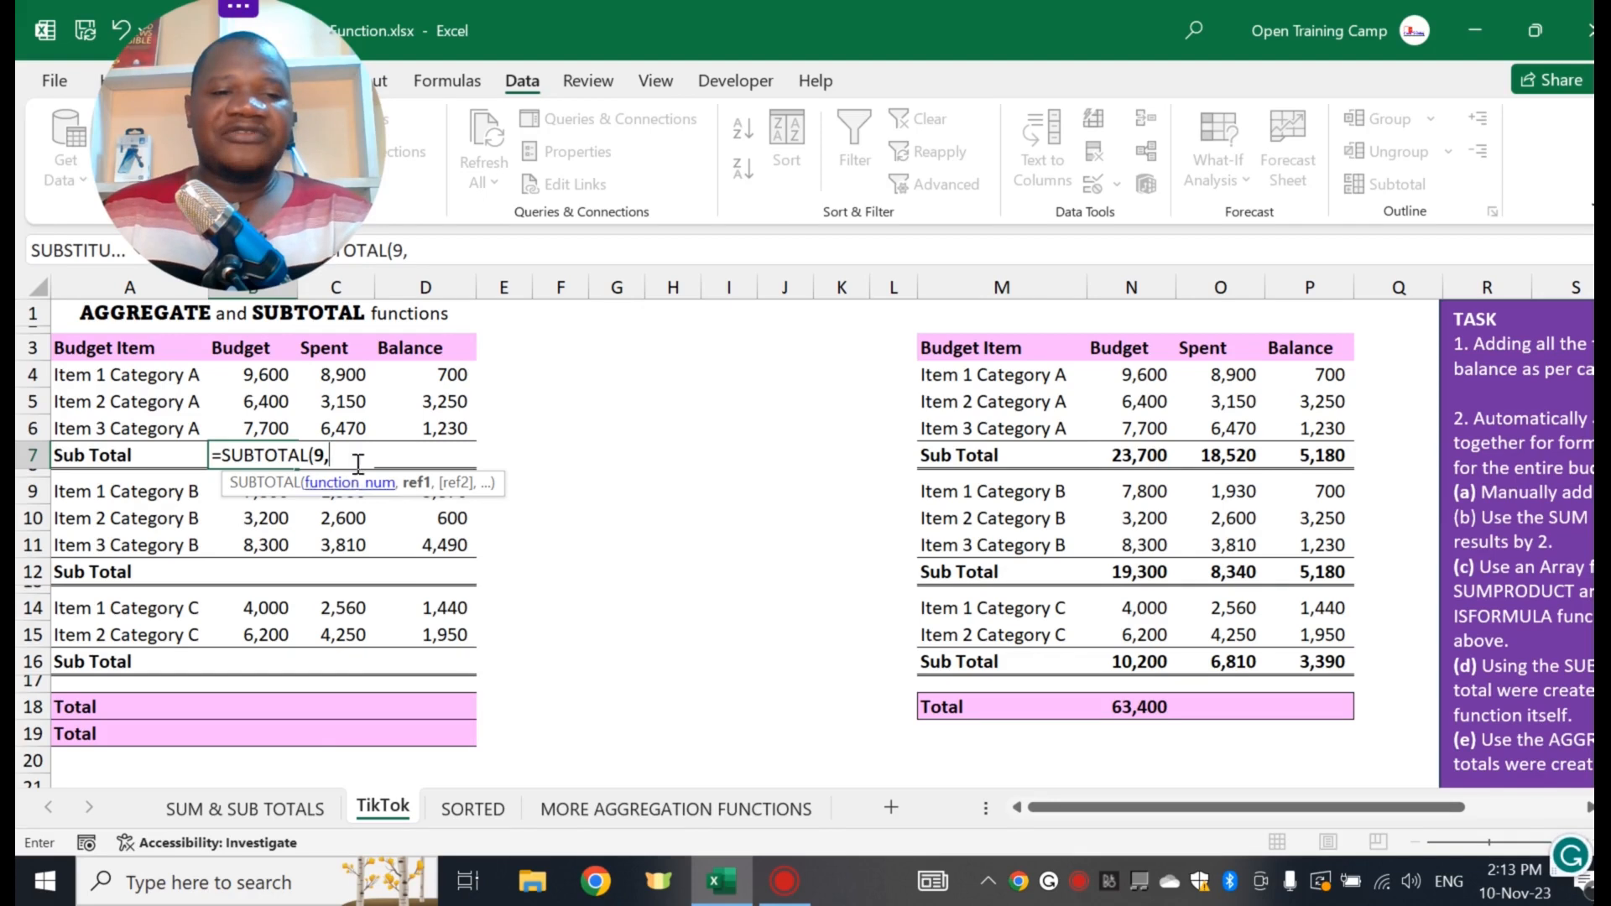
{"action": "left_click", "coordinate": [252, 376]}
{"action": "left_click_drag", "start_coordinate": [252, 376], "coordinate": [250, 432]}
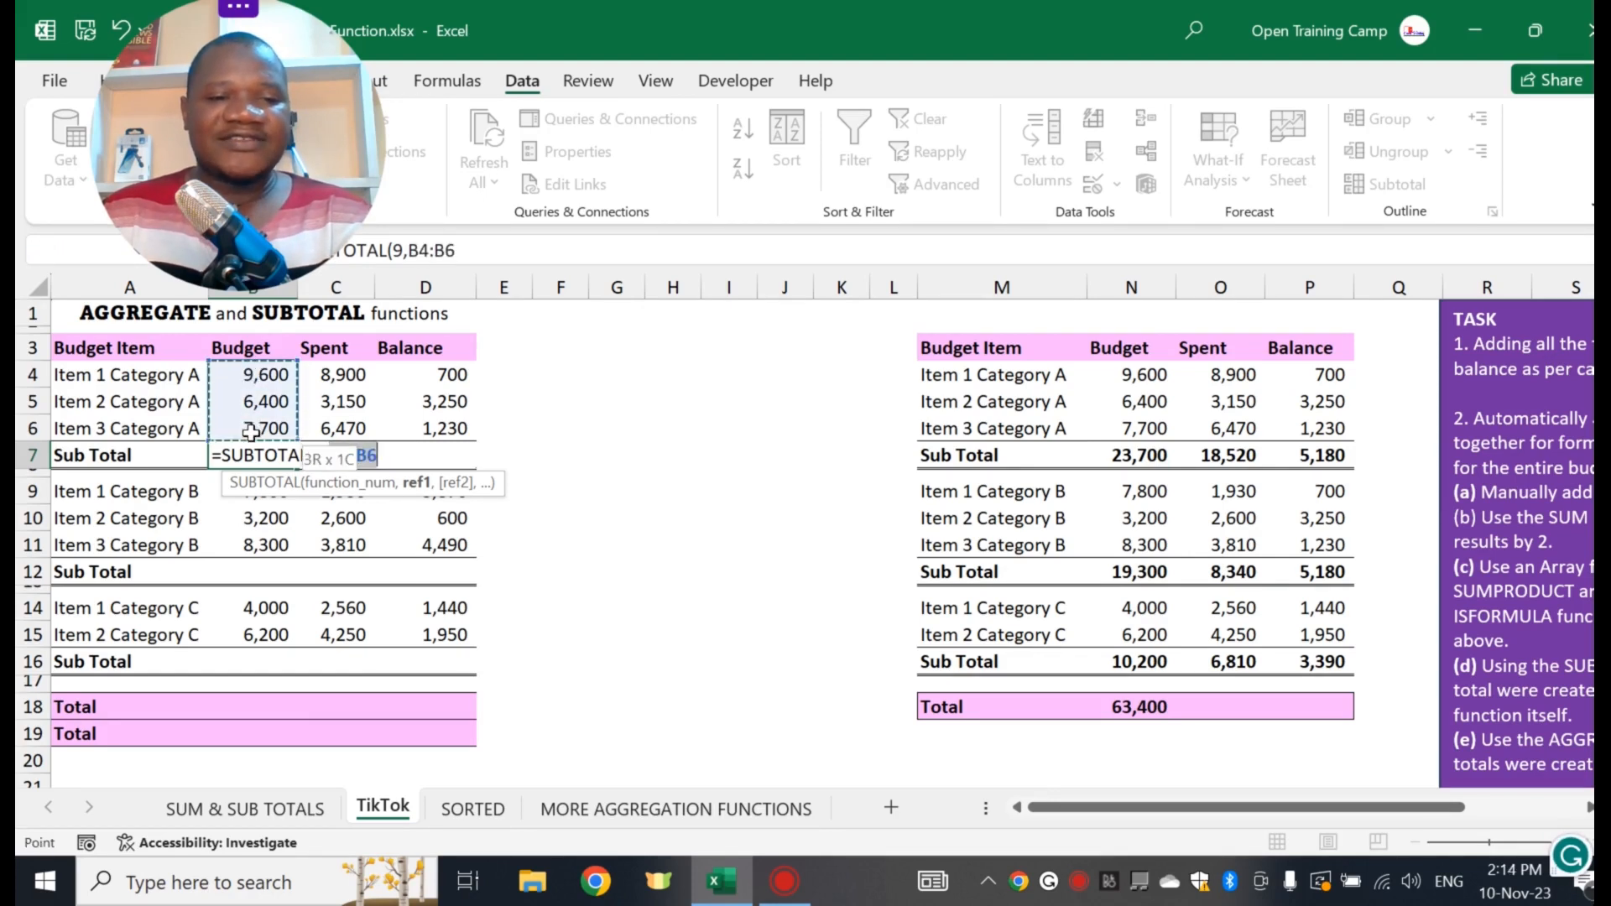
{"action": "type", "text": ")"}
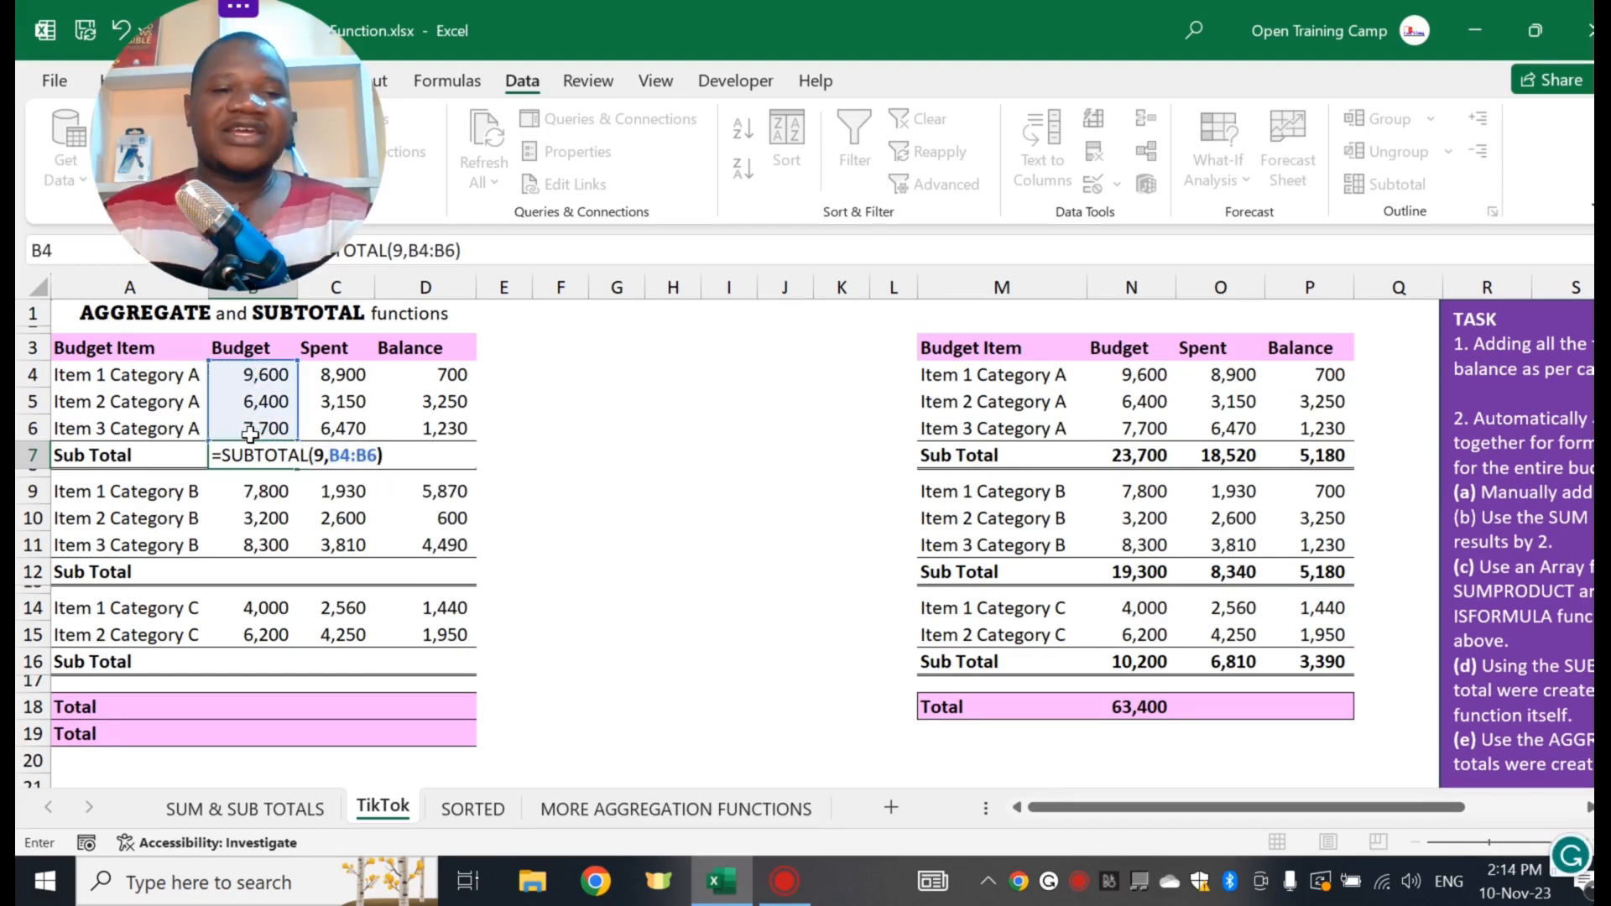
{"action": "key", "text": "Return"}
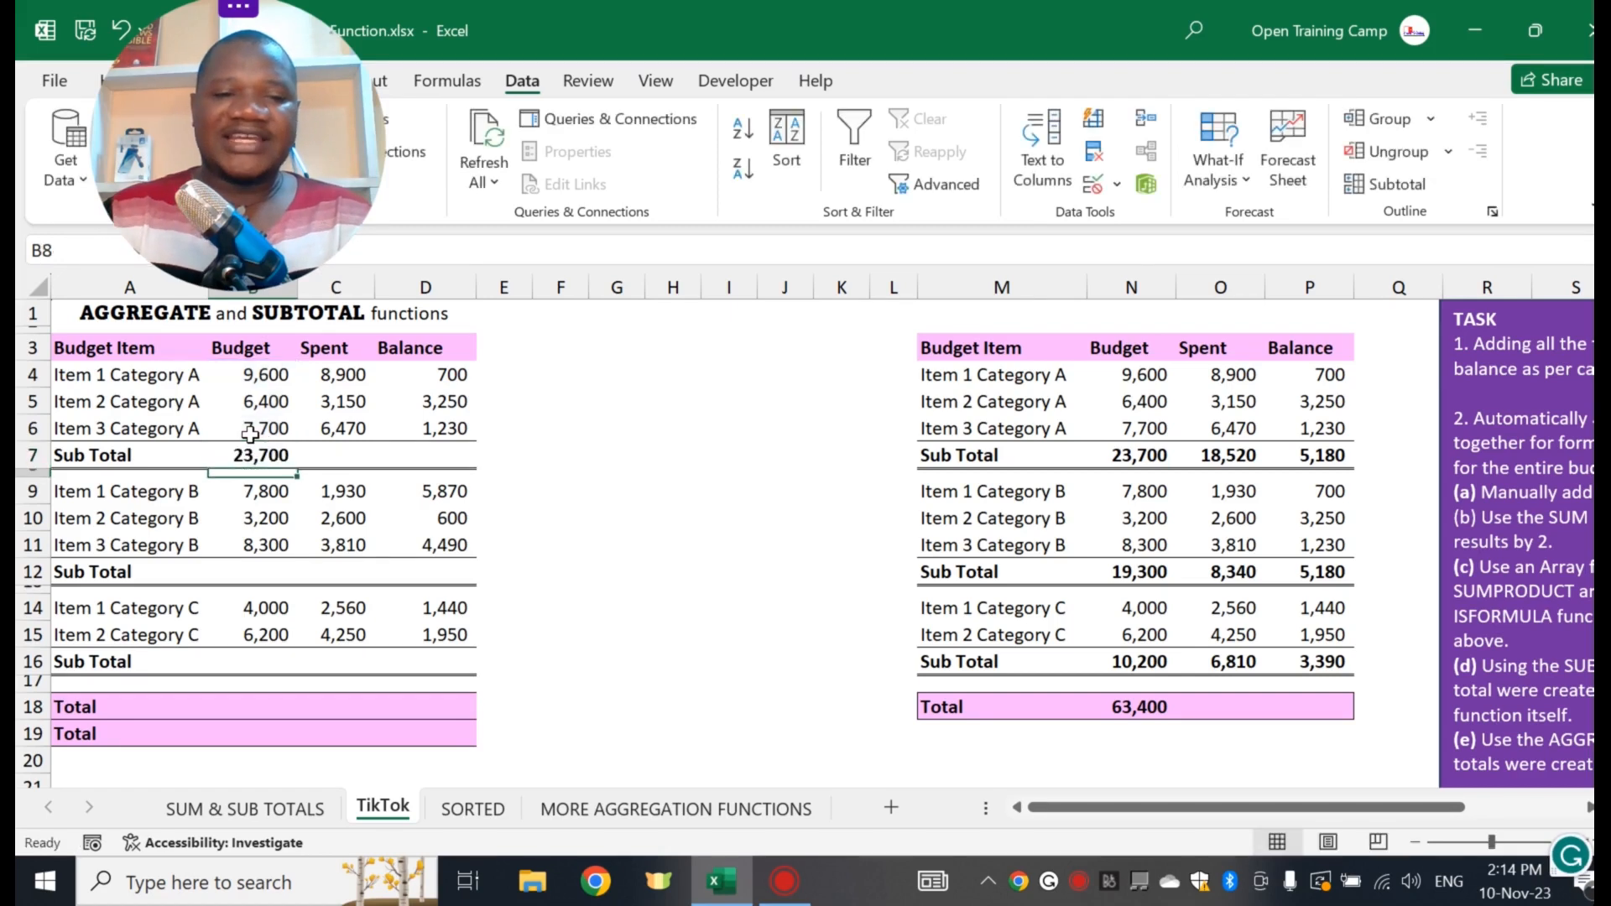
- Fill the Category A subtotal formula from B7 across the Spent and Balance columns to D7
{"action": "left_click", "coordinate": [179, 455]}
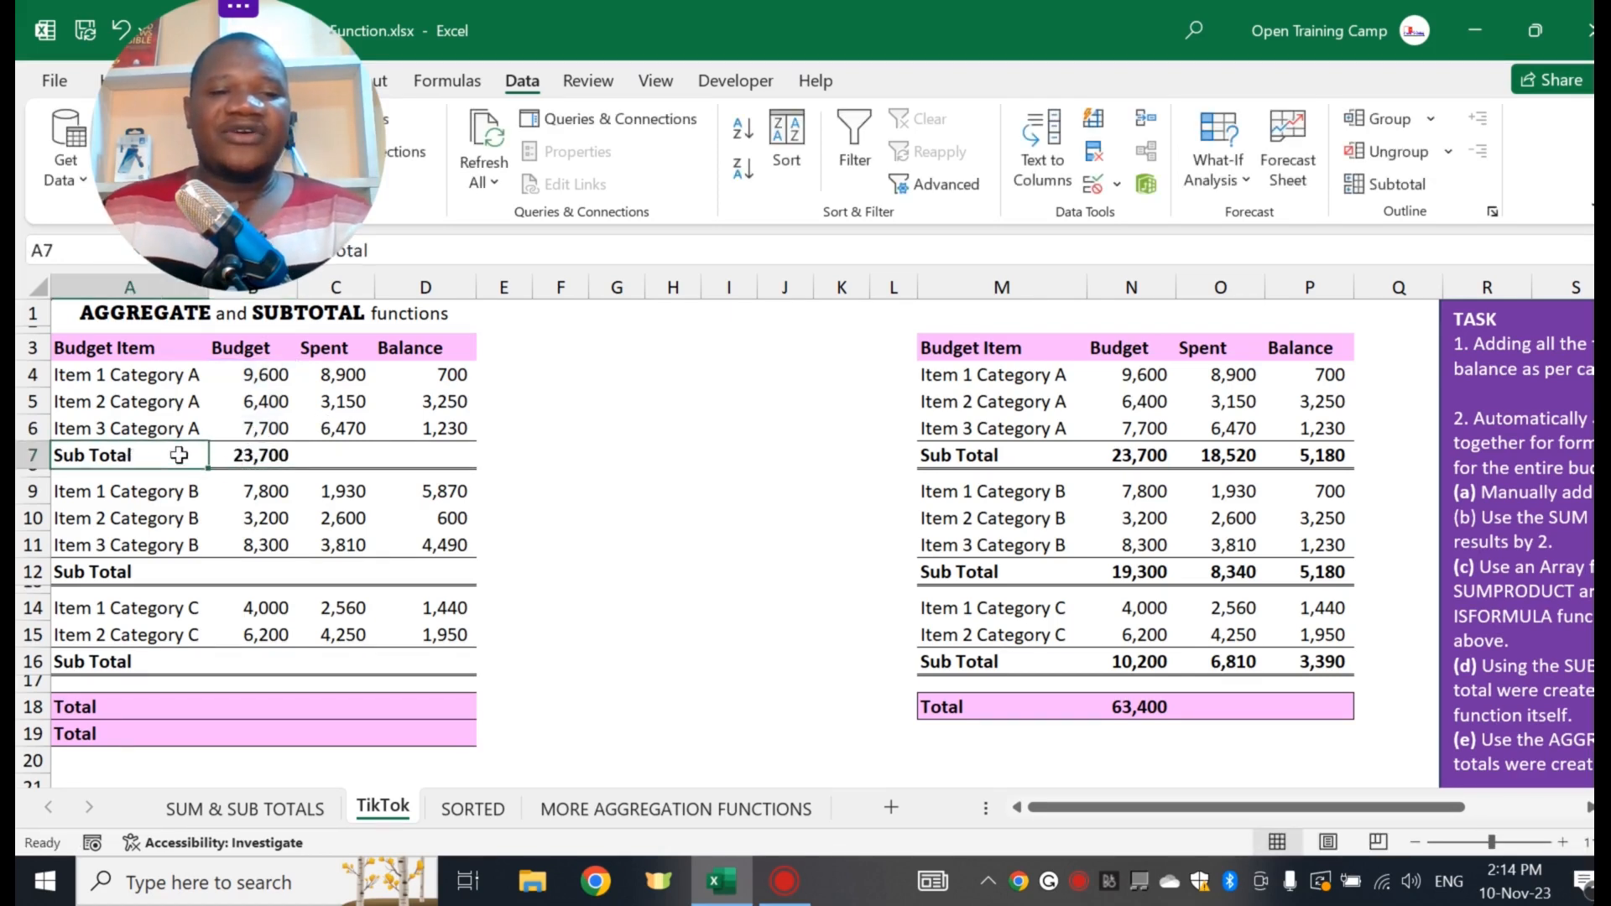
{"action": "left_click", "coordinate": [253, 454]}
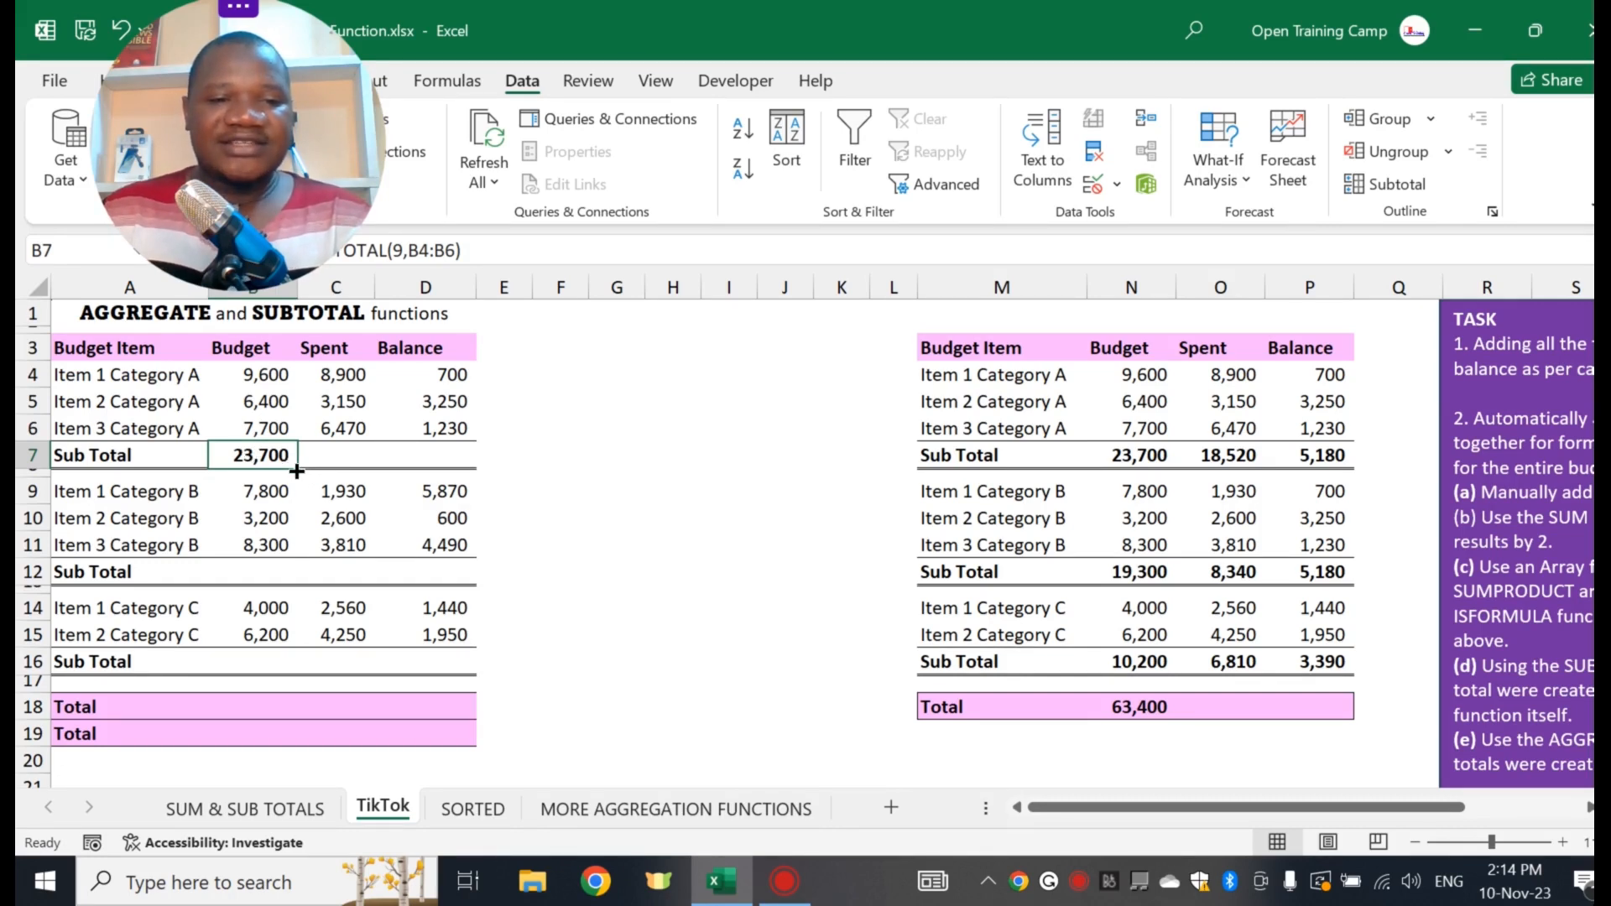
{"action": "left_click_drag", "start_coordinate": [299, 467], "coordinate": [443, 459]}
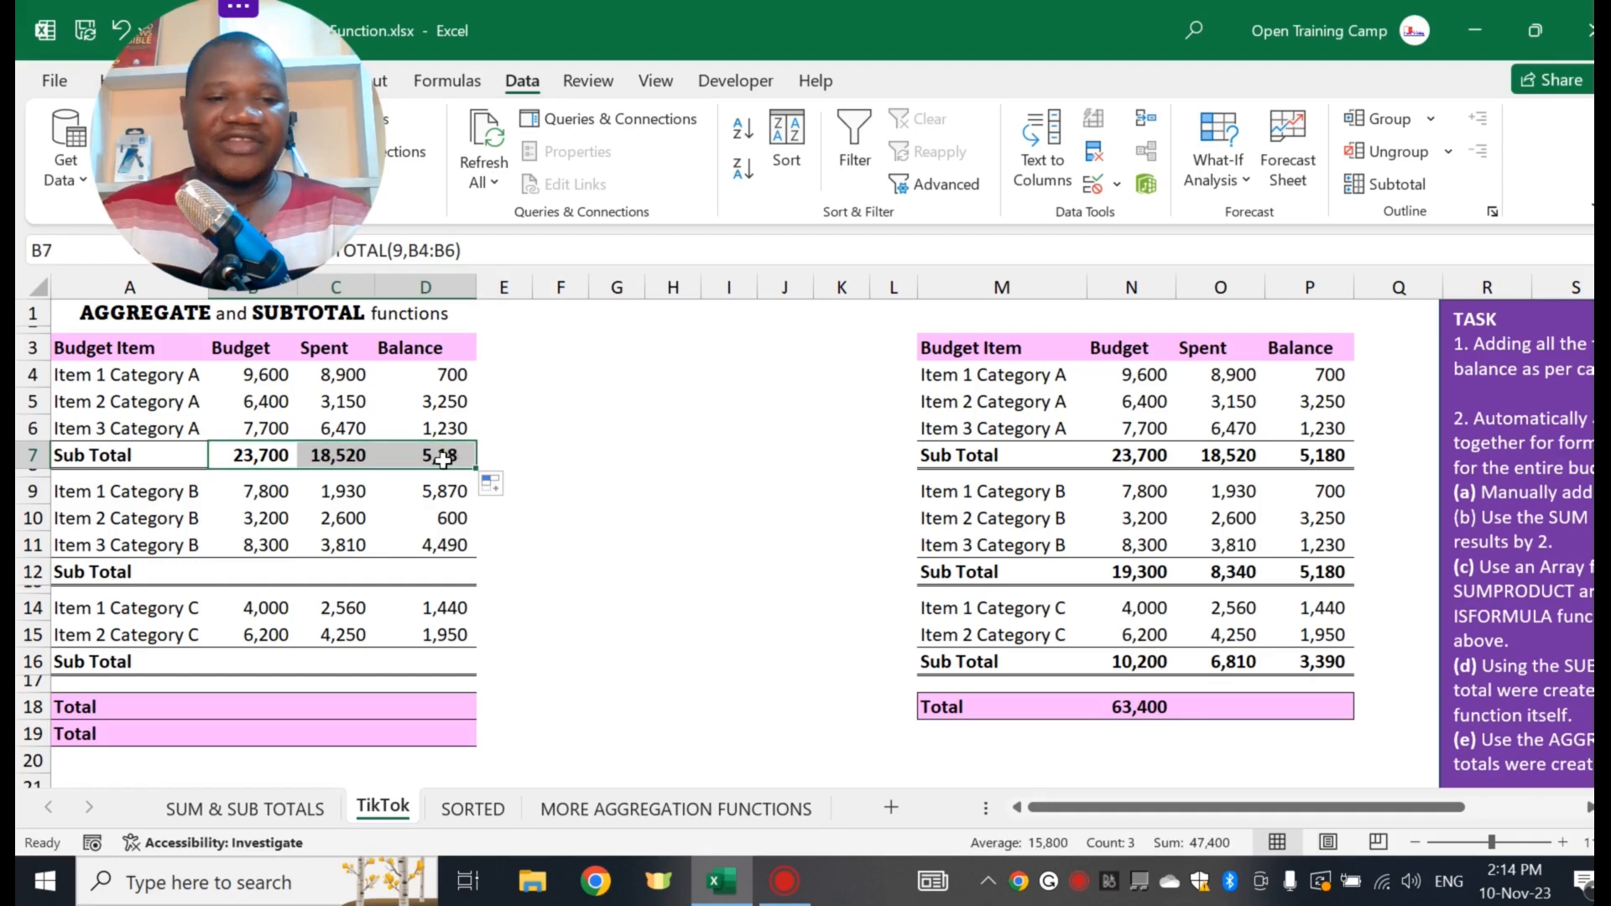
- Copy the Category A Budget subtotal formula into B12 for Category B and fill it across to D12
{"action": "left_click", "coordinate": [263, 458]}
{"action": "key", "text": "ctrl+c"}
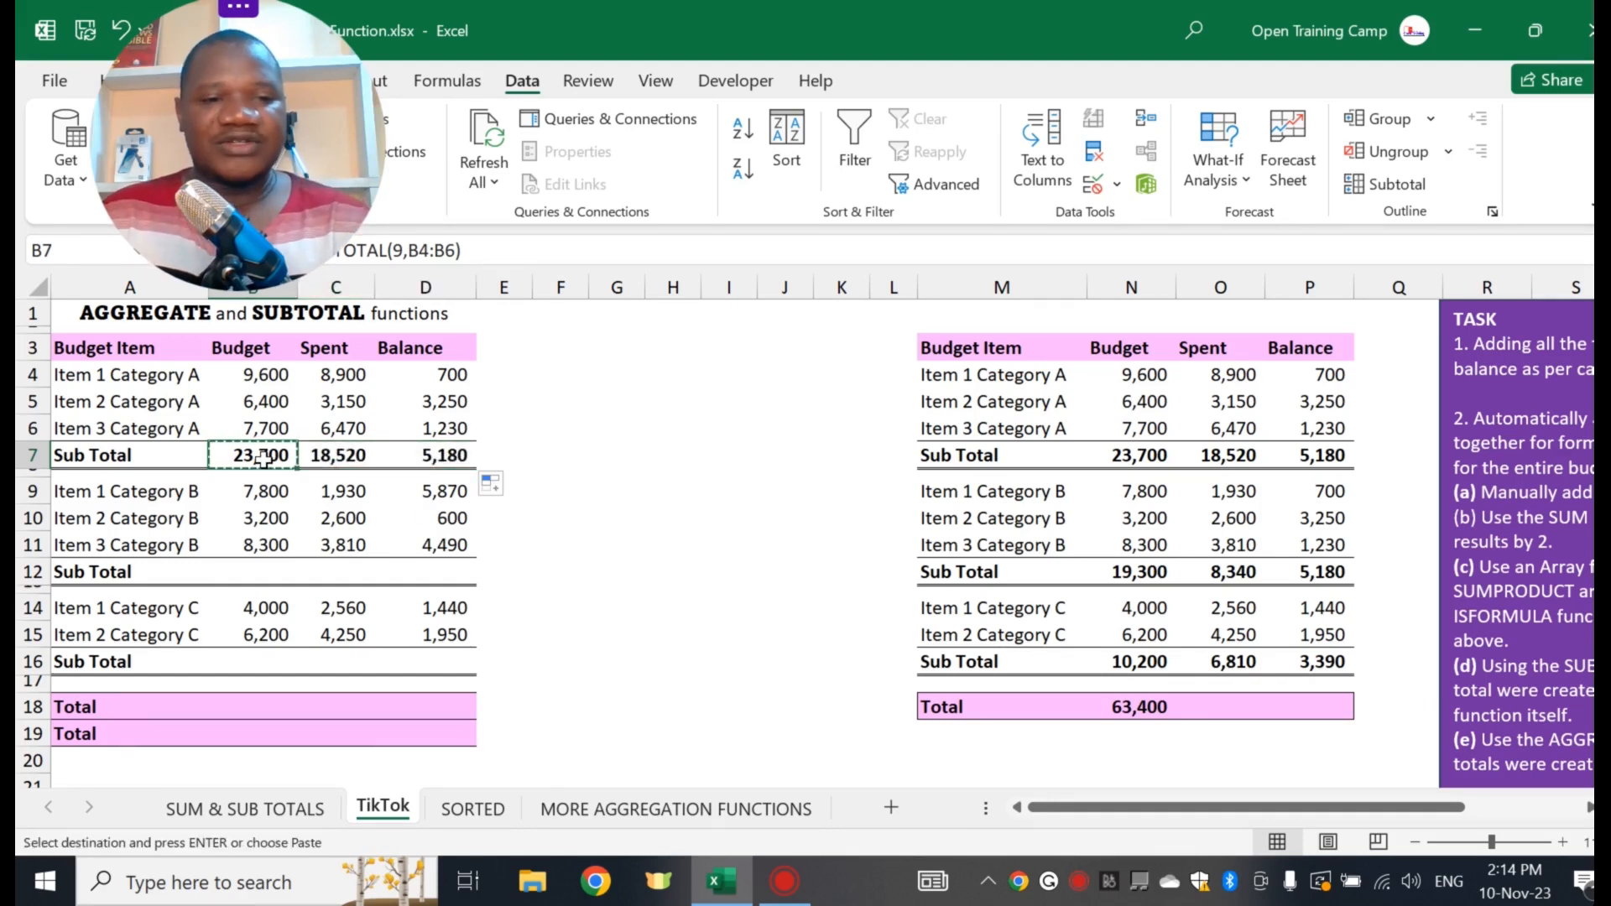
{"action": "left_click", "coordinate": [258, 571]}
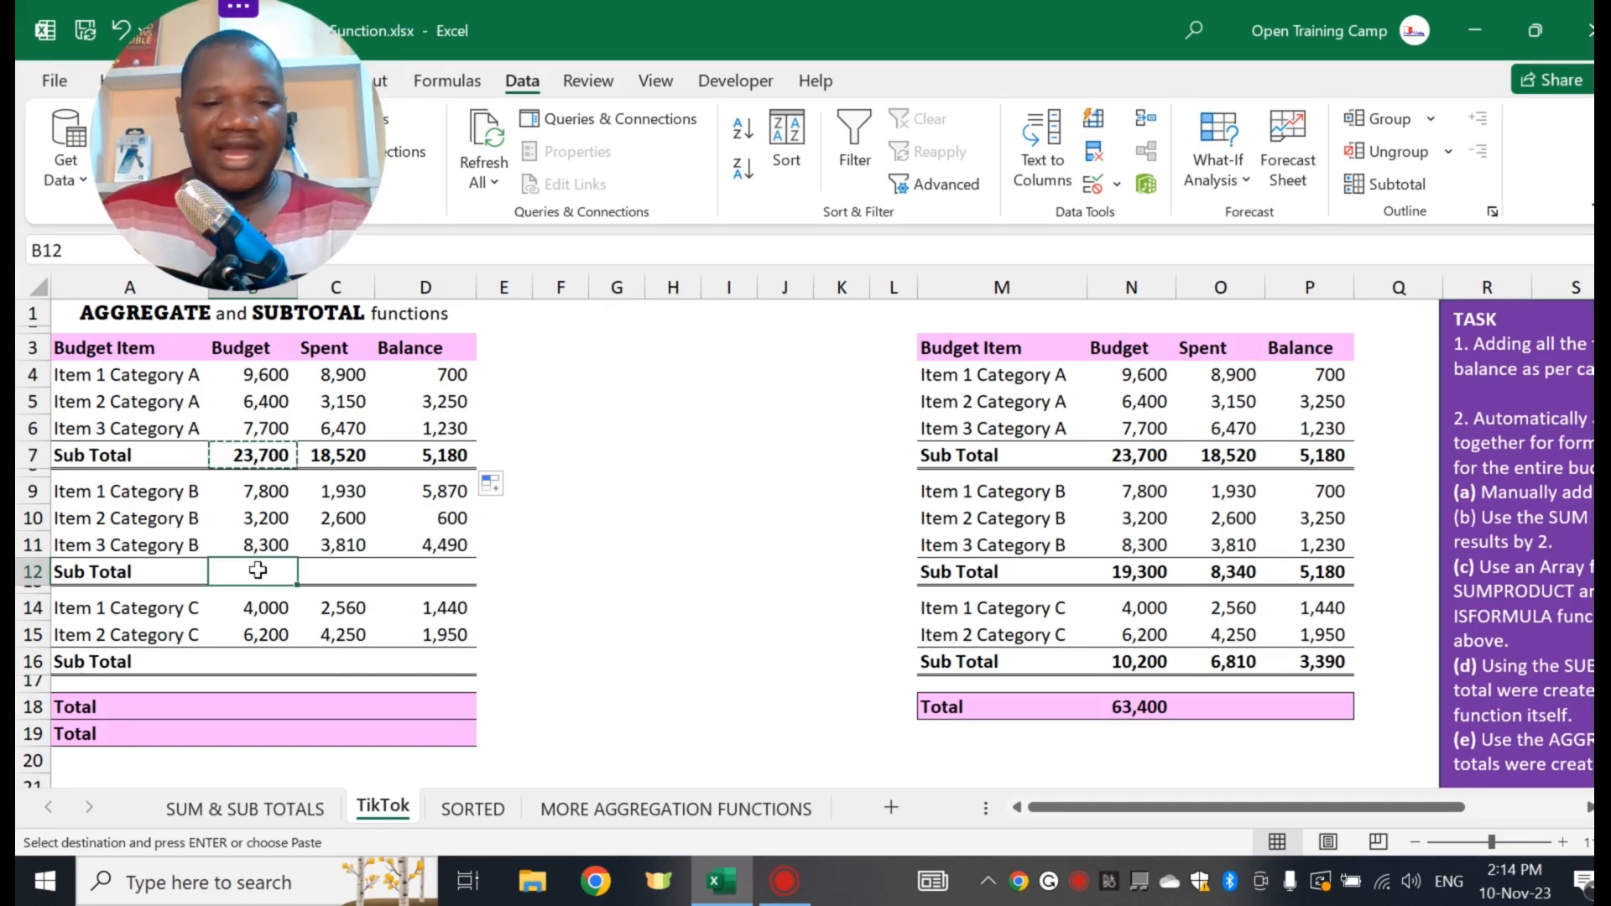
{"action": "key", "text": "ctrl+v"}
{"action": "double_click", "coordinate": [258, 571]}
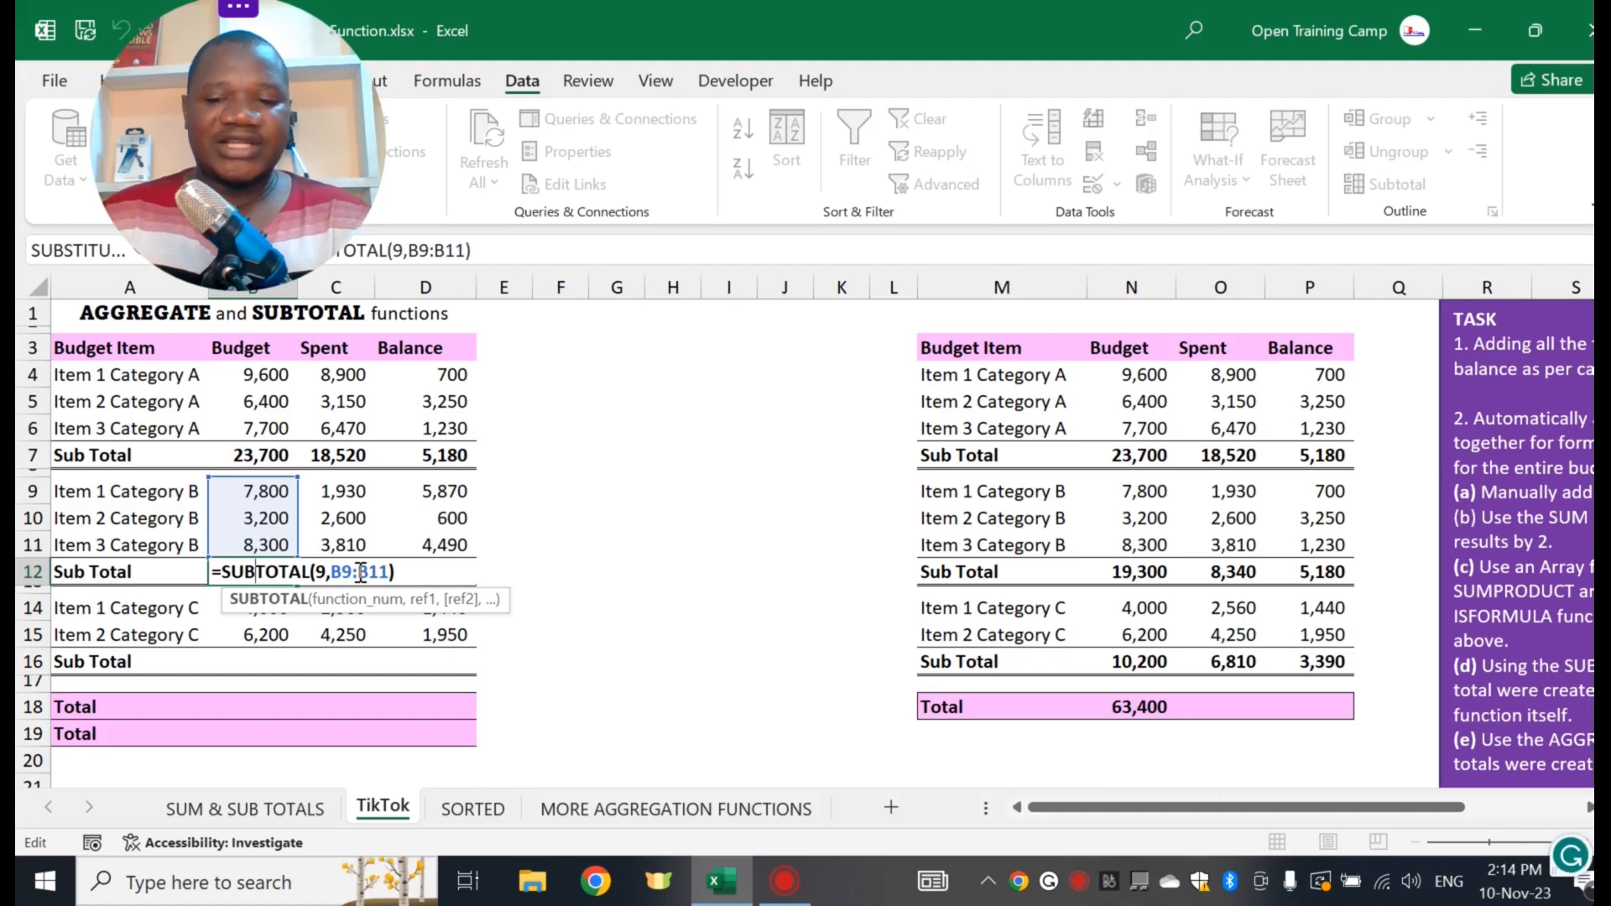
{"action": "key", "text": "Return"}
{"action": "left_click", "coordinate": [267, 565]}
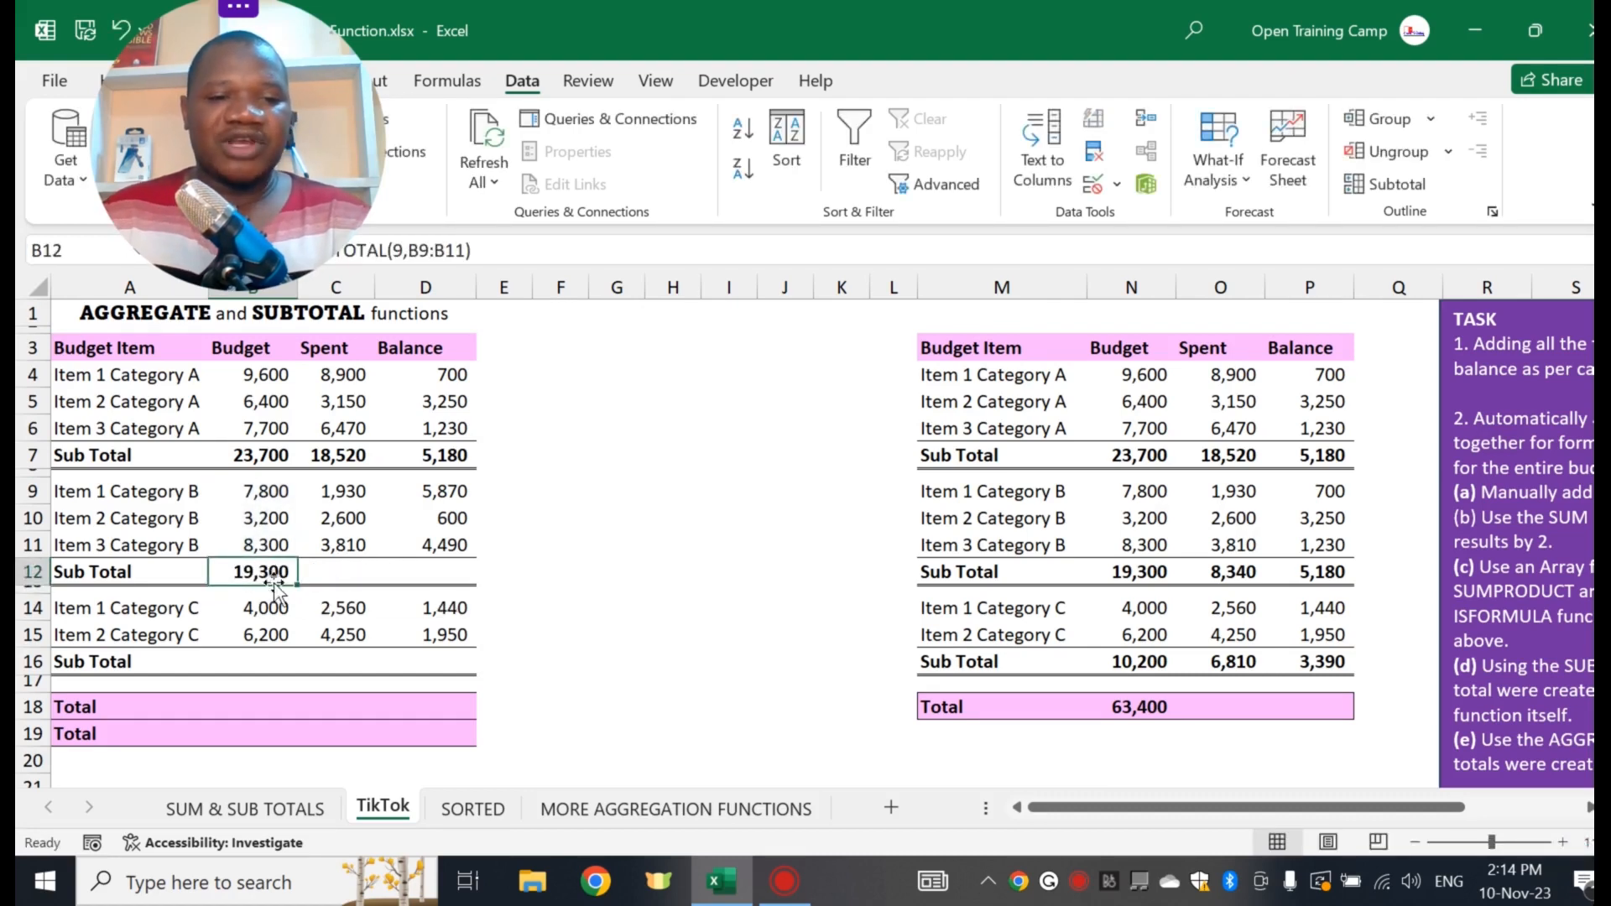
{"action": "left_click_drag", "start_coordinate": [297, 585], "coordinate": [440, 585]}
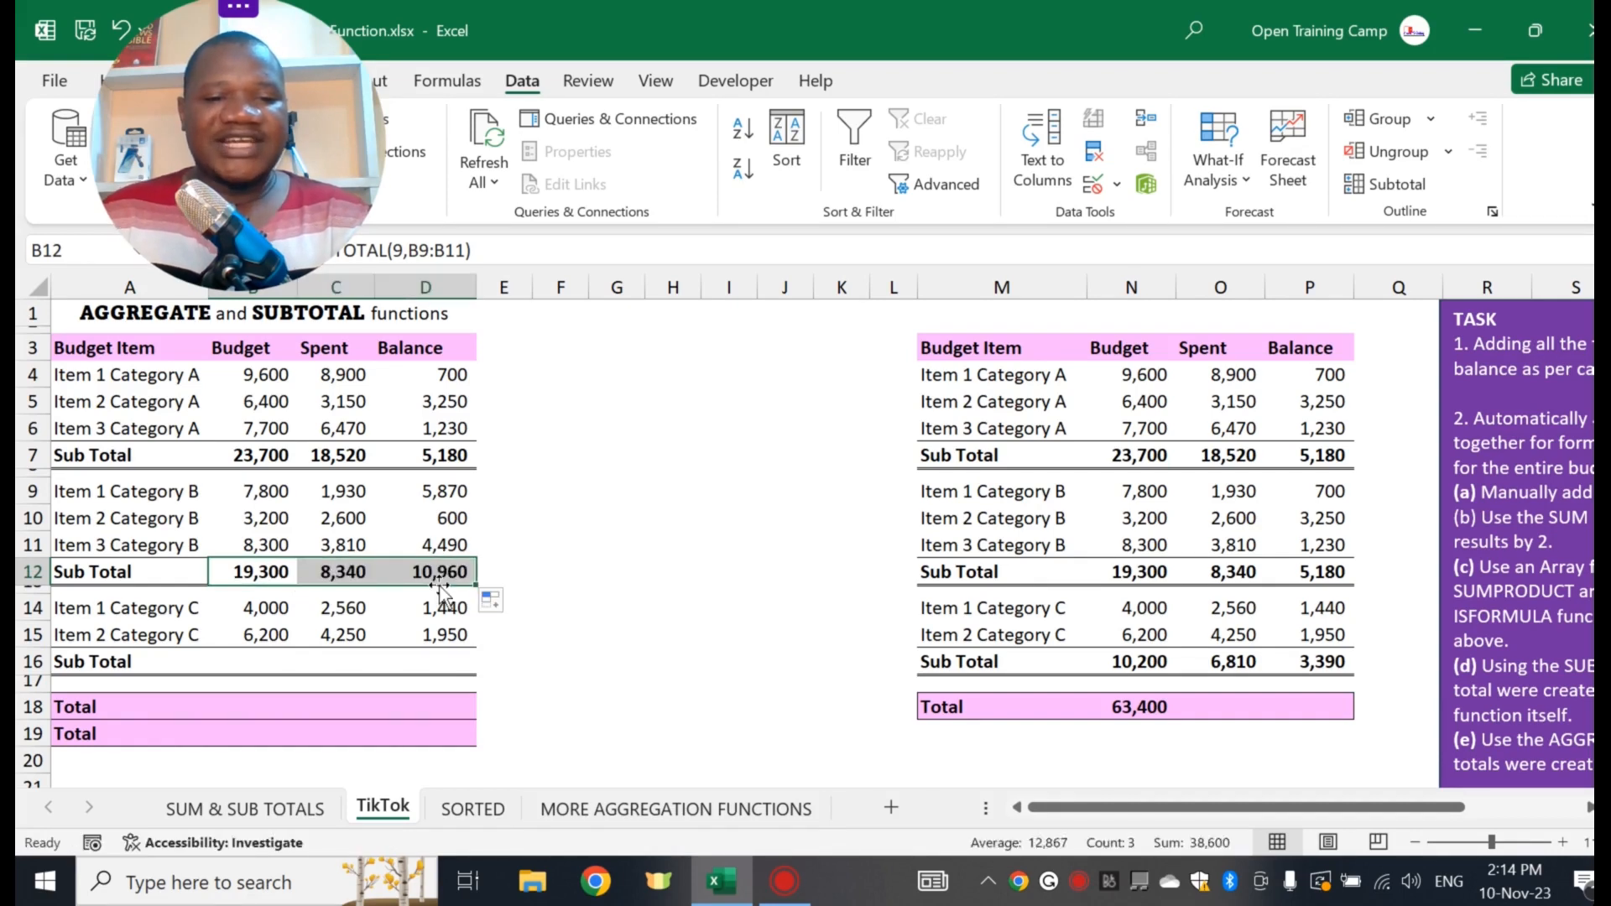
- Copy the Category B Budget subtotal formula into B16 and adjust its range to B14:B15
{"action": "left_click", "coordinate": [281, 573]}
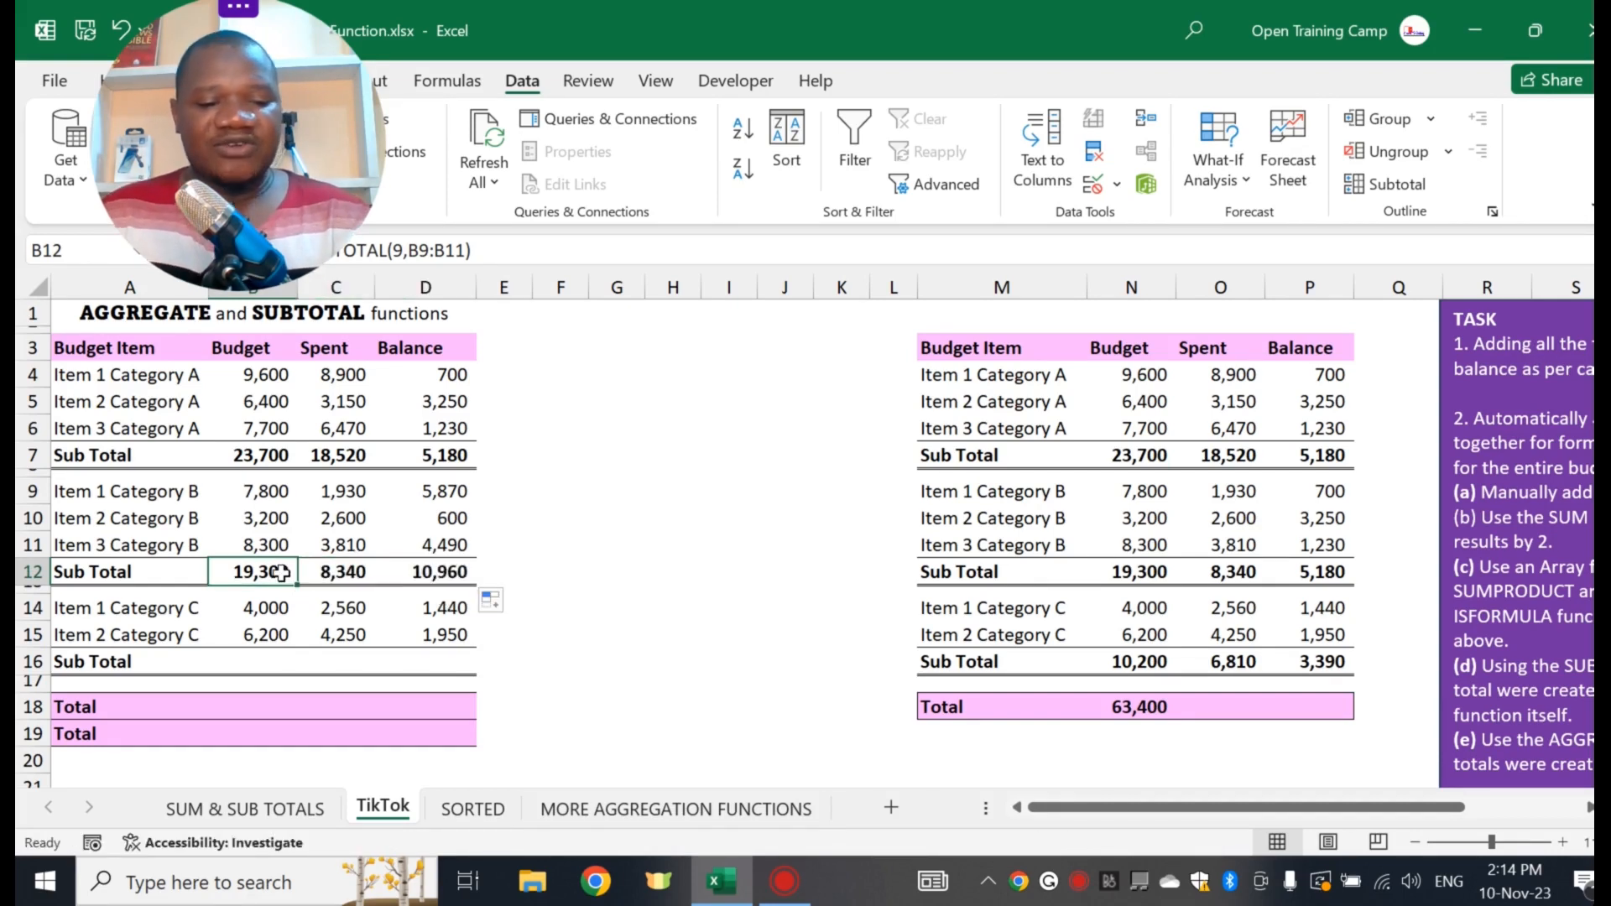
{"action": "key", "text": "ctrl+c"}
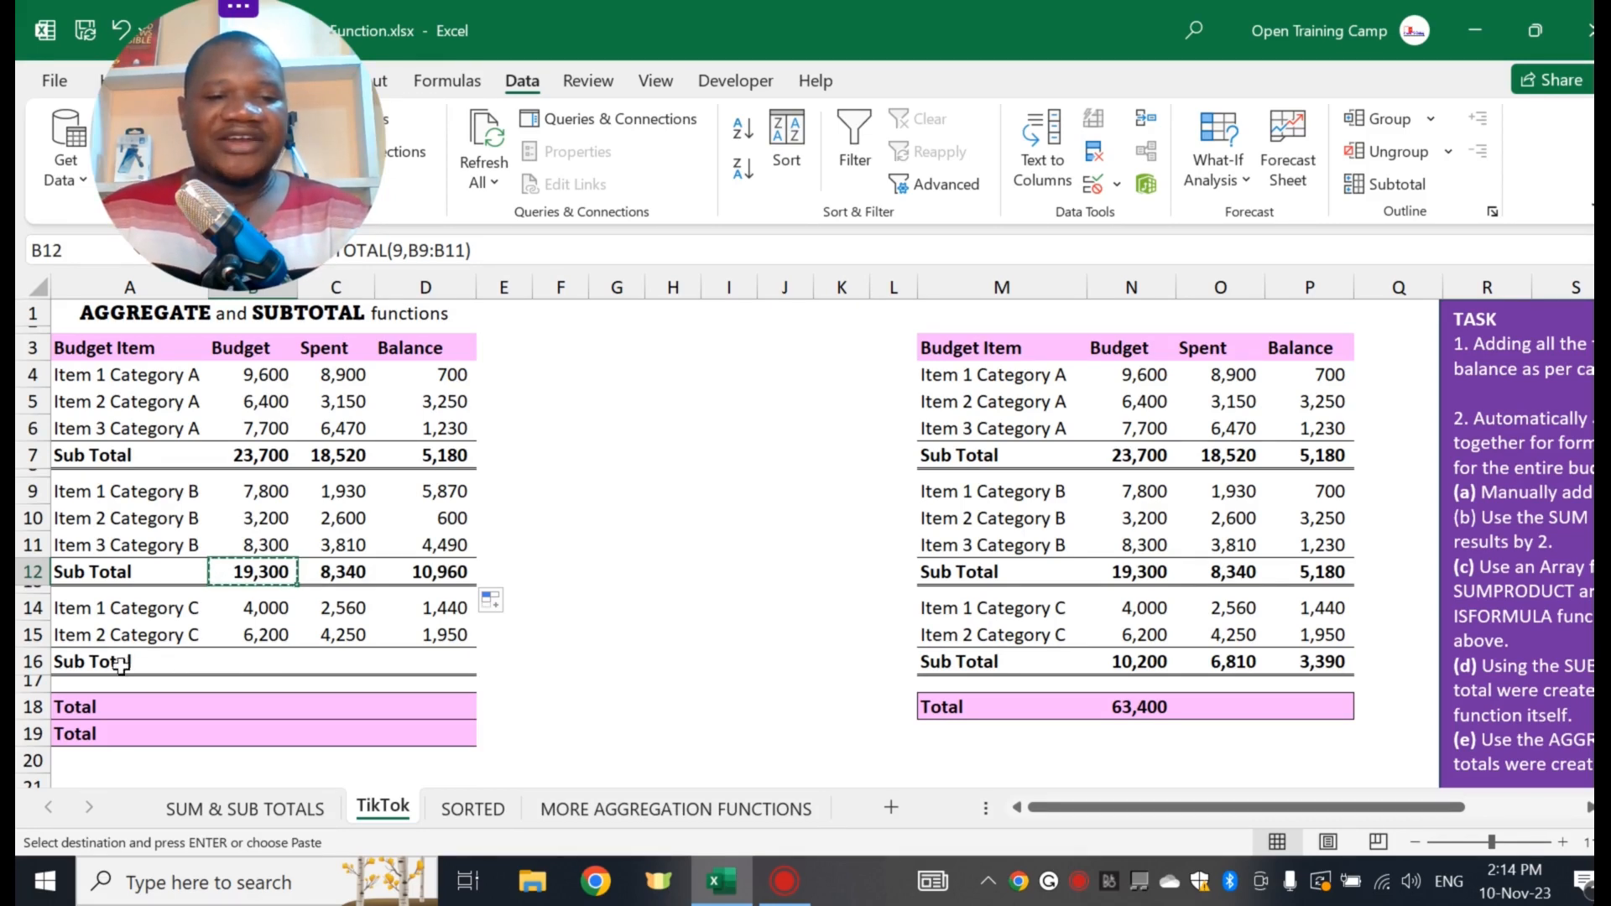
{"action": "left_click", "coordinate": [267, 662]}
{"action": "key", "text": "ctrl+v"}
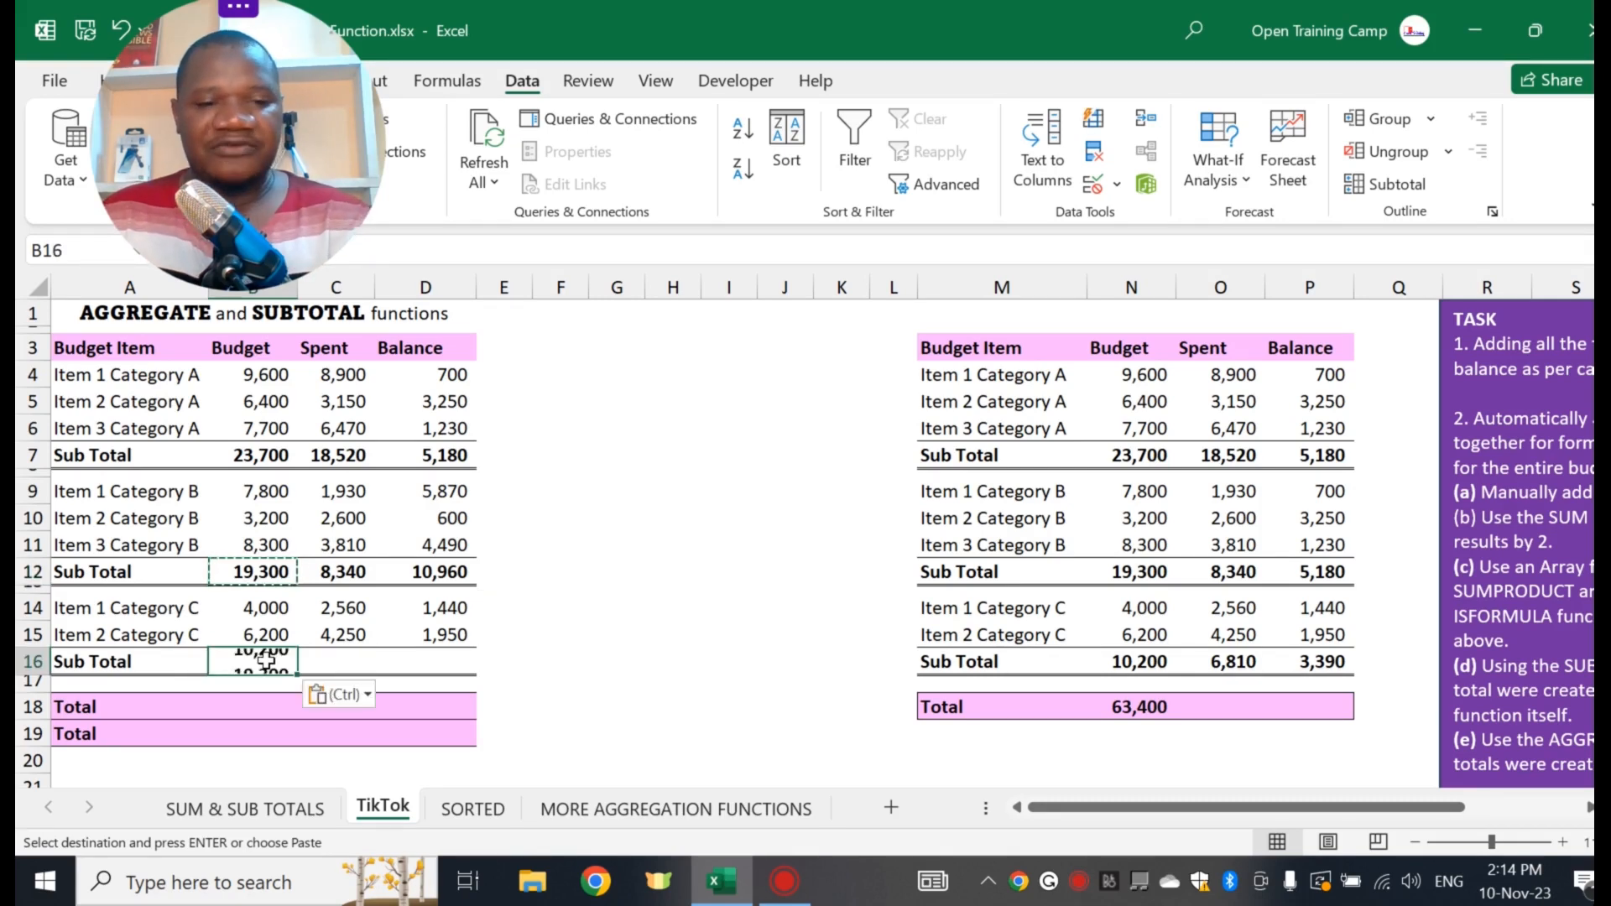
{"action": "double_click", "coordinate": [266, 663]}
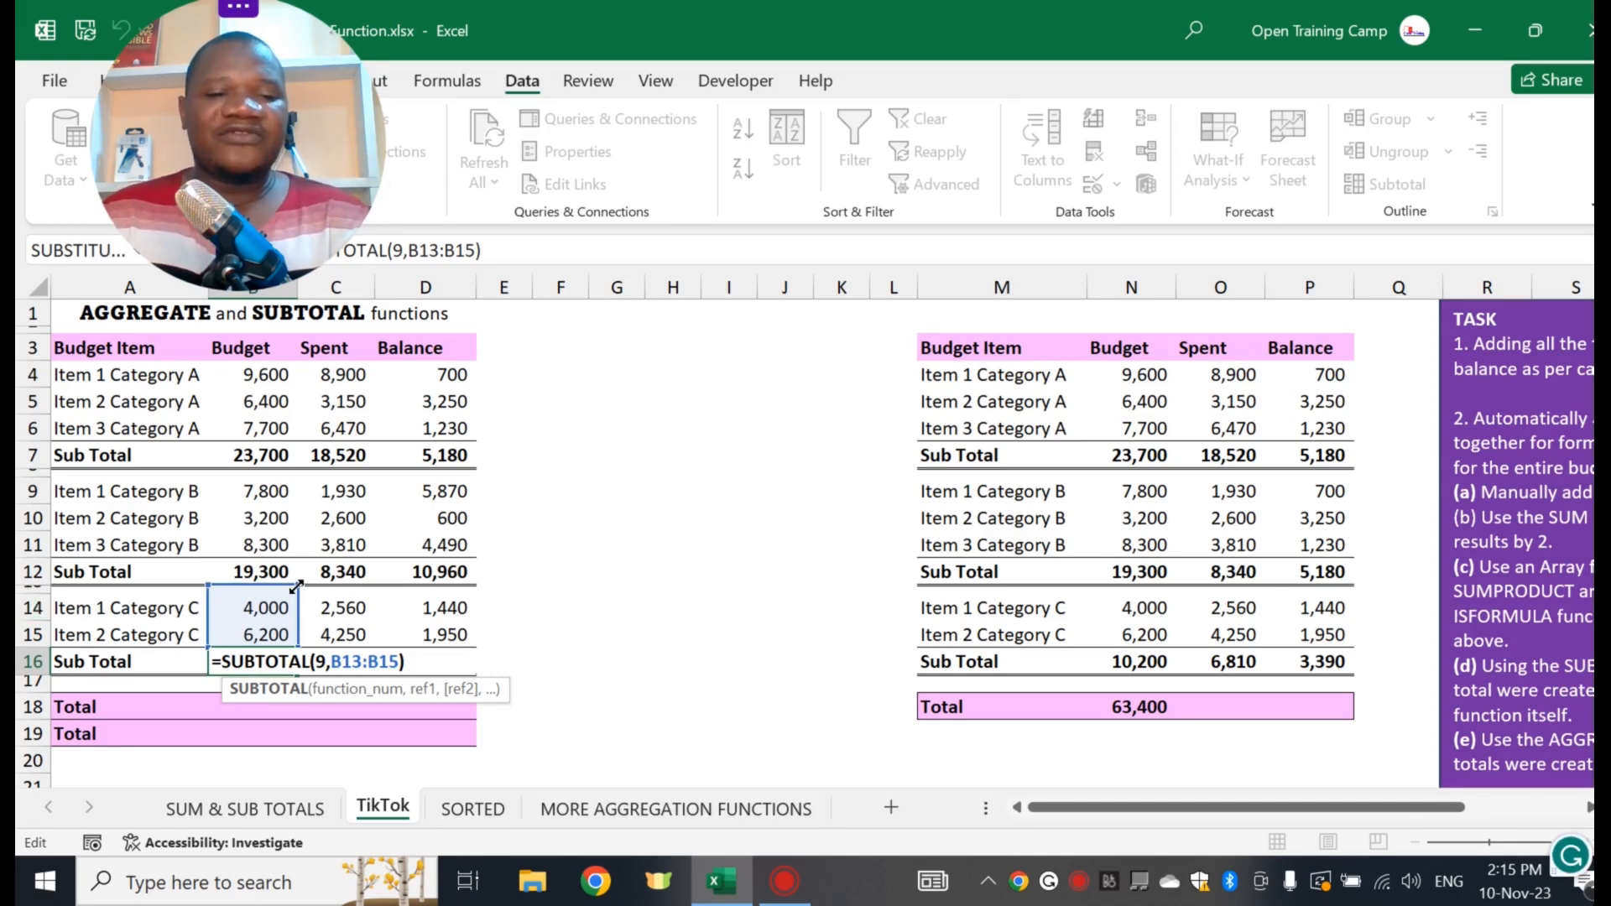
{"action": "left_click_drag", "start_coordinate": [296, 585], "coordinate": [296, 596]}
{"action": "key", "text": "ctrl+Return"}
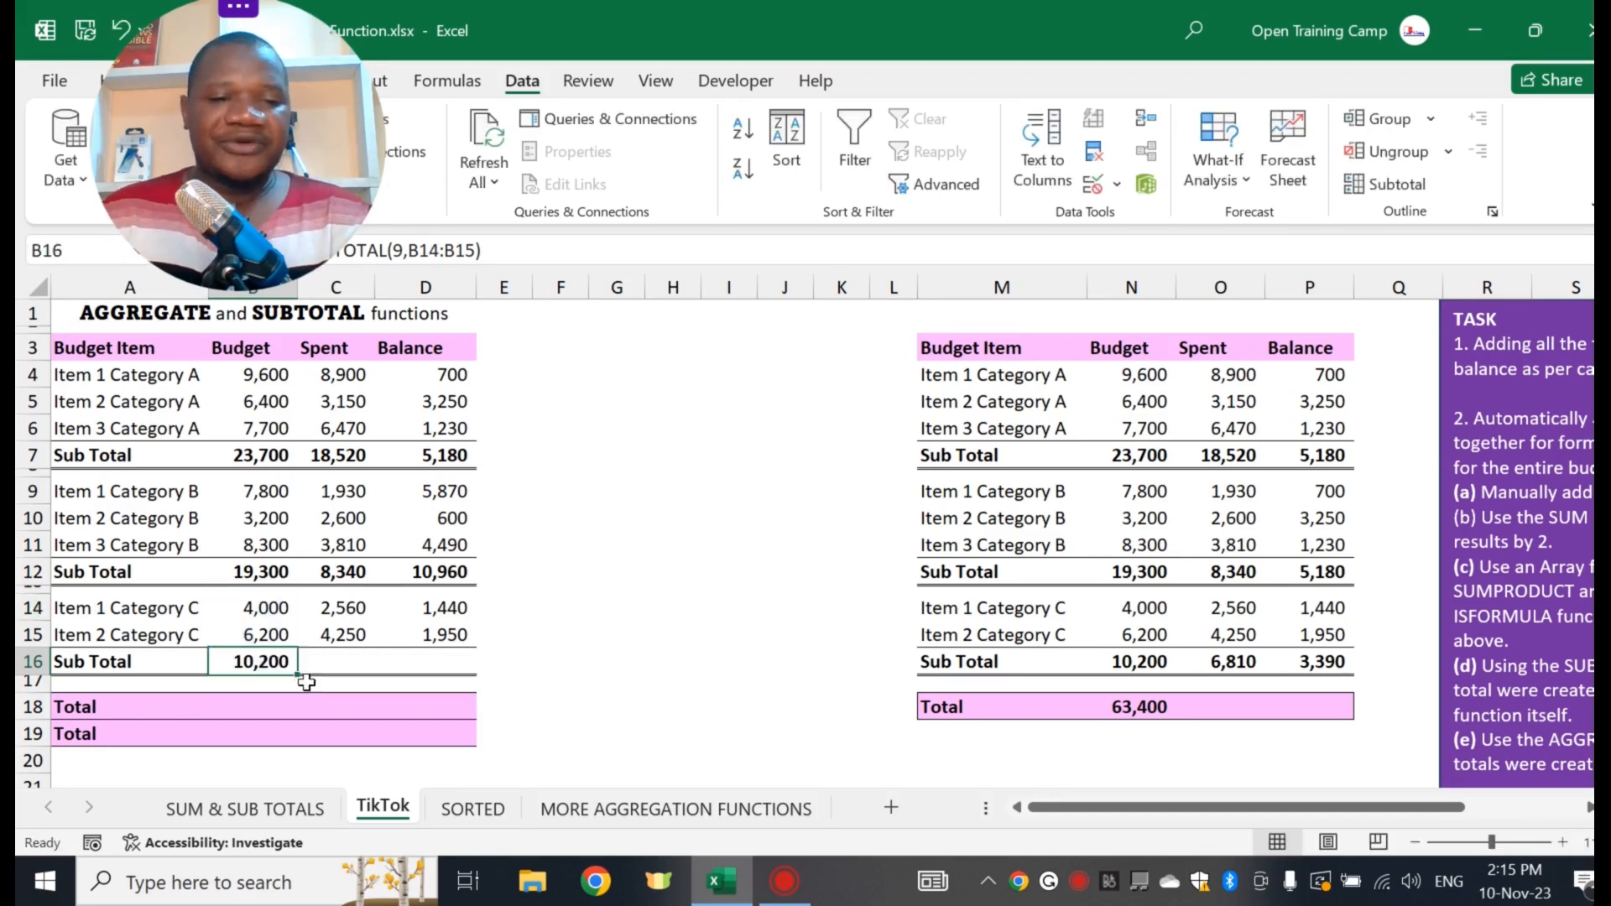
- Fill the Category C subtotal formula from B16 across the Spent and Balance columns to D16
{"action": "left_click_drag", "start_coordinate": [298, 670], "coordinate": [451, 665]}
{"action": "left_click", "coordinate": [587, 606]}
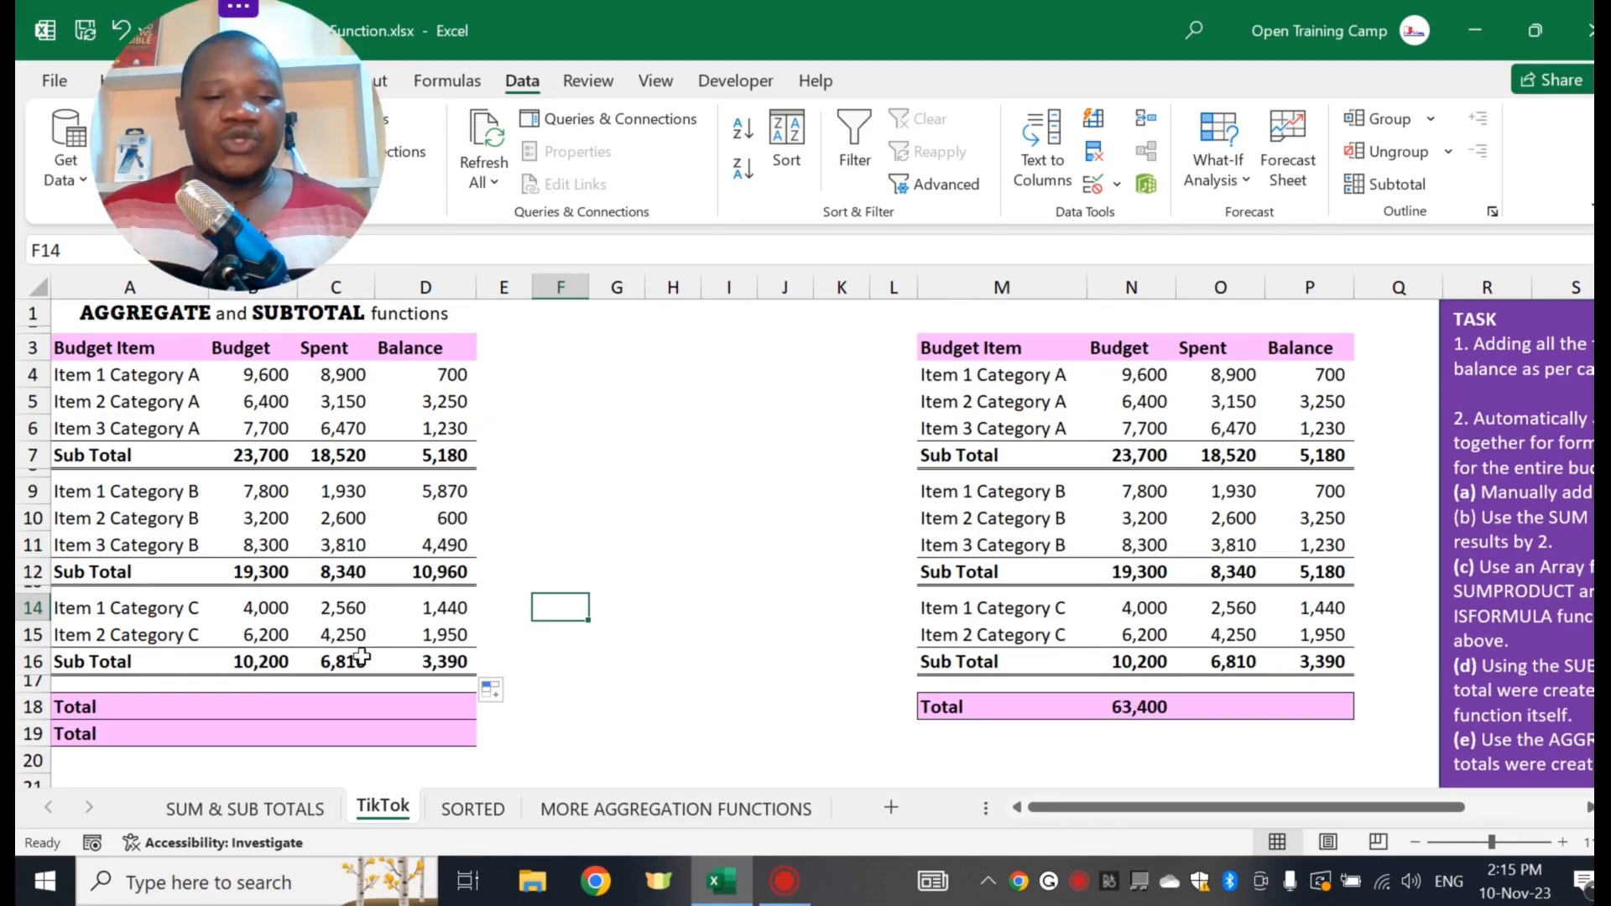
- Enter =AGGREGATE(9,3,B4:B16) in B18 to total the Budget column, ignoring hidden rows, error values and nested subtotals
{"action": "left_click_drag", "start_coordinate": [249, 706], "coordinate": [444, 727]}
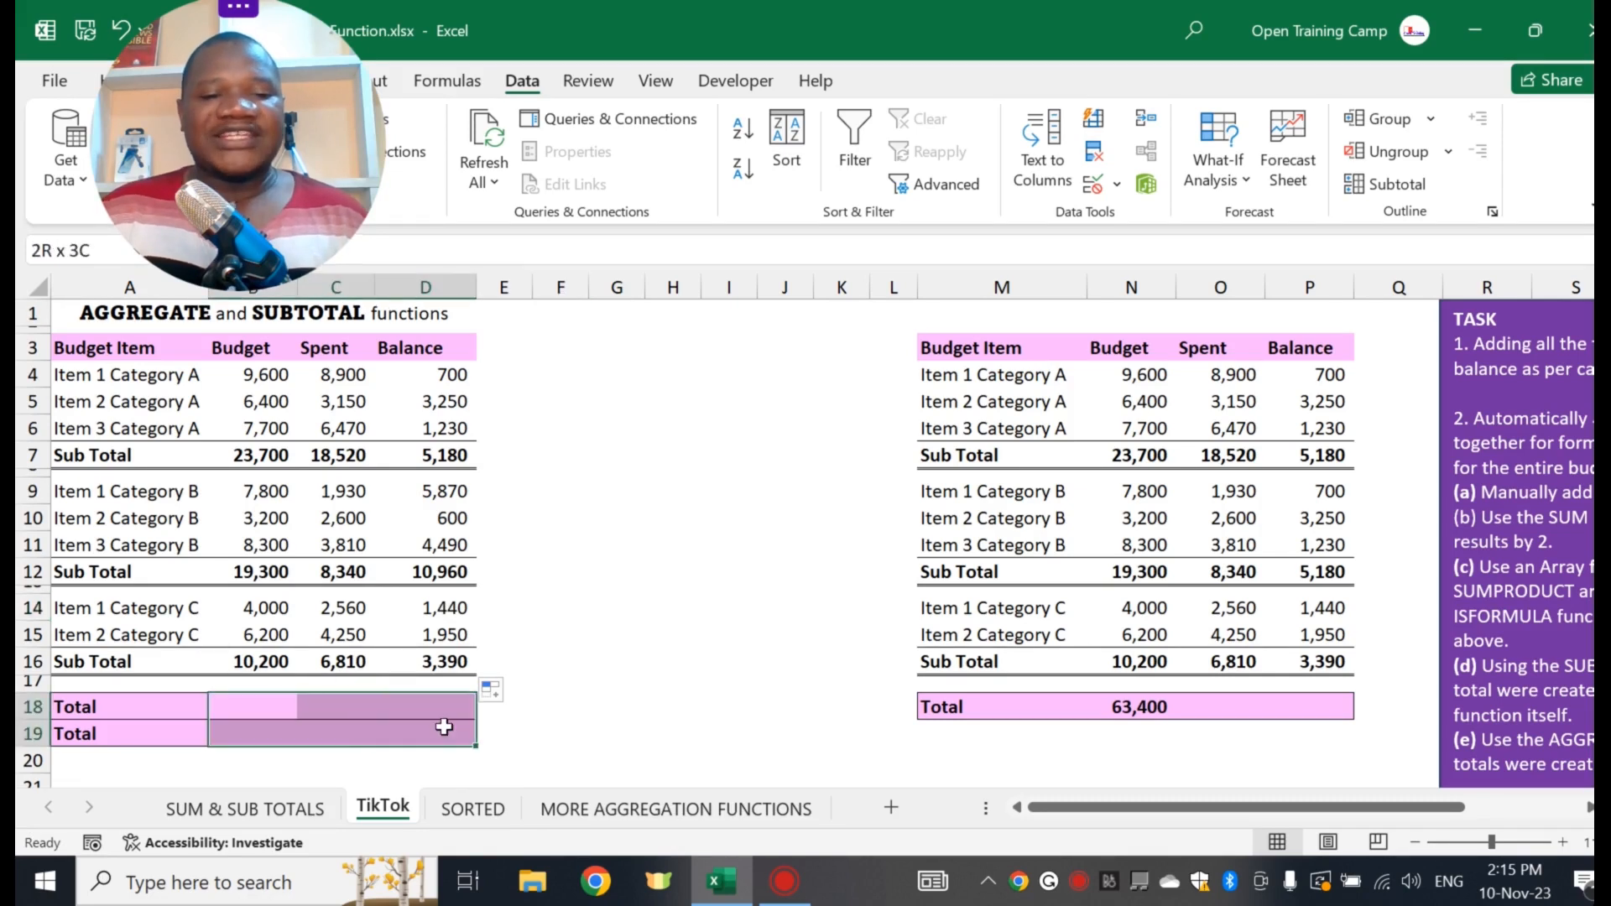
{"action": "left_click", "coordinate": [265, 711]}
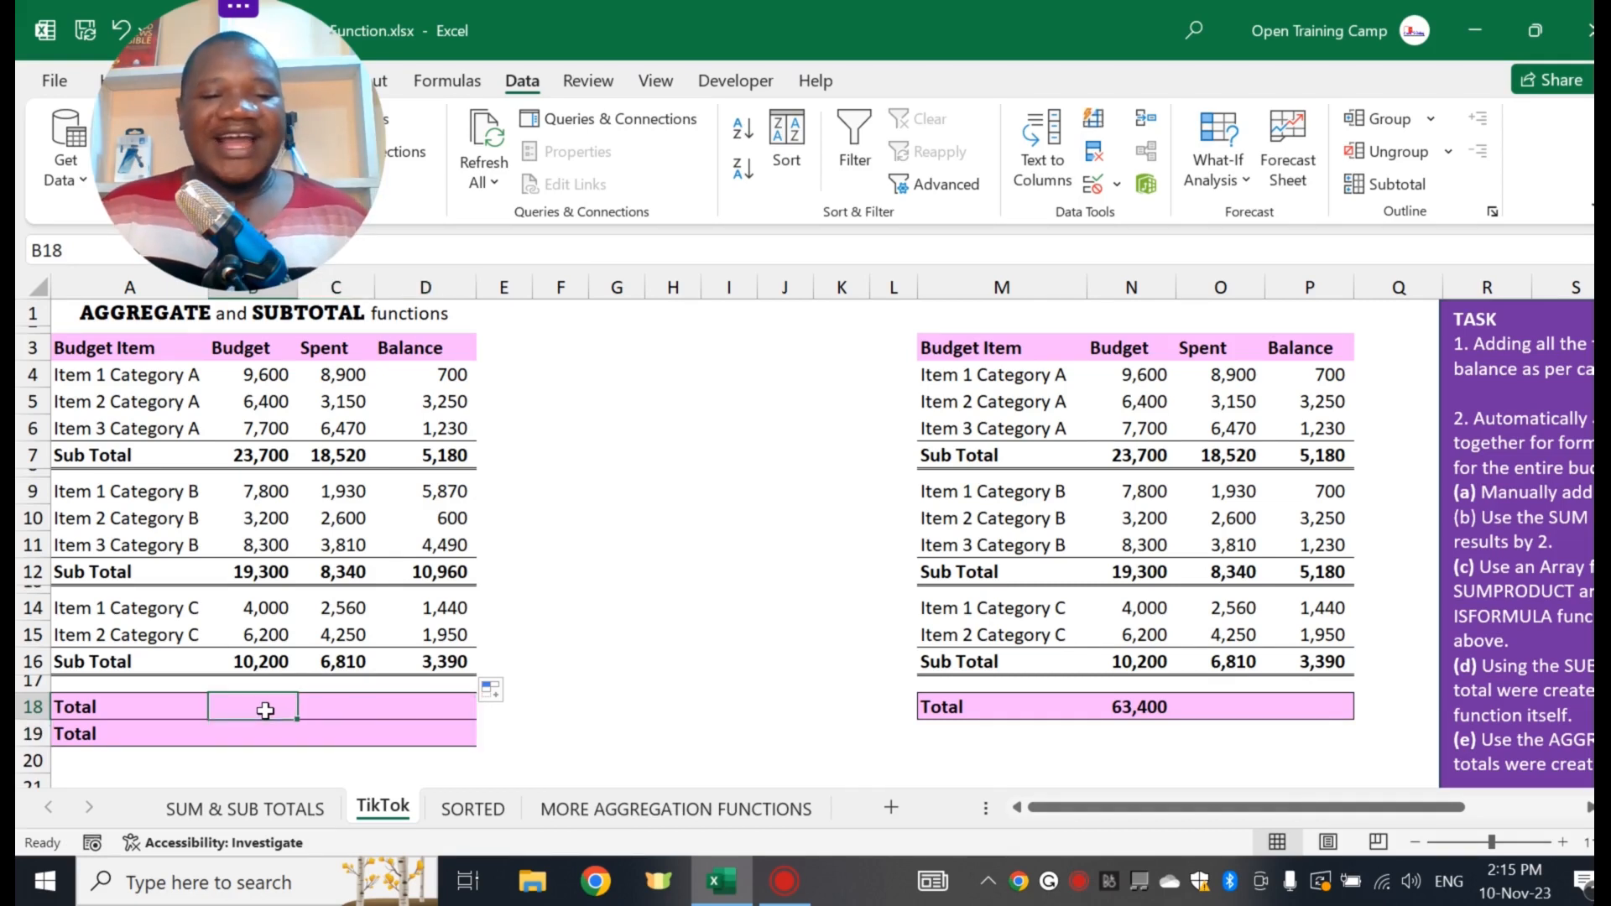
{"action": "type", "text": "="}
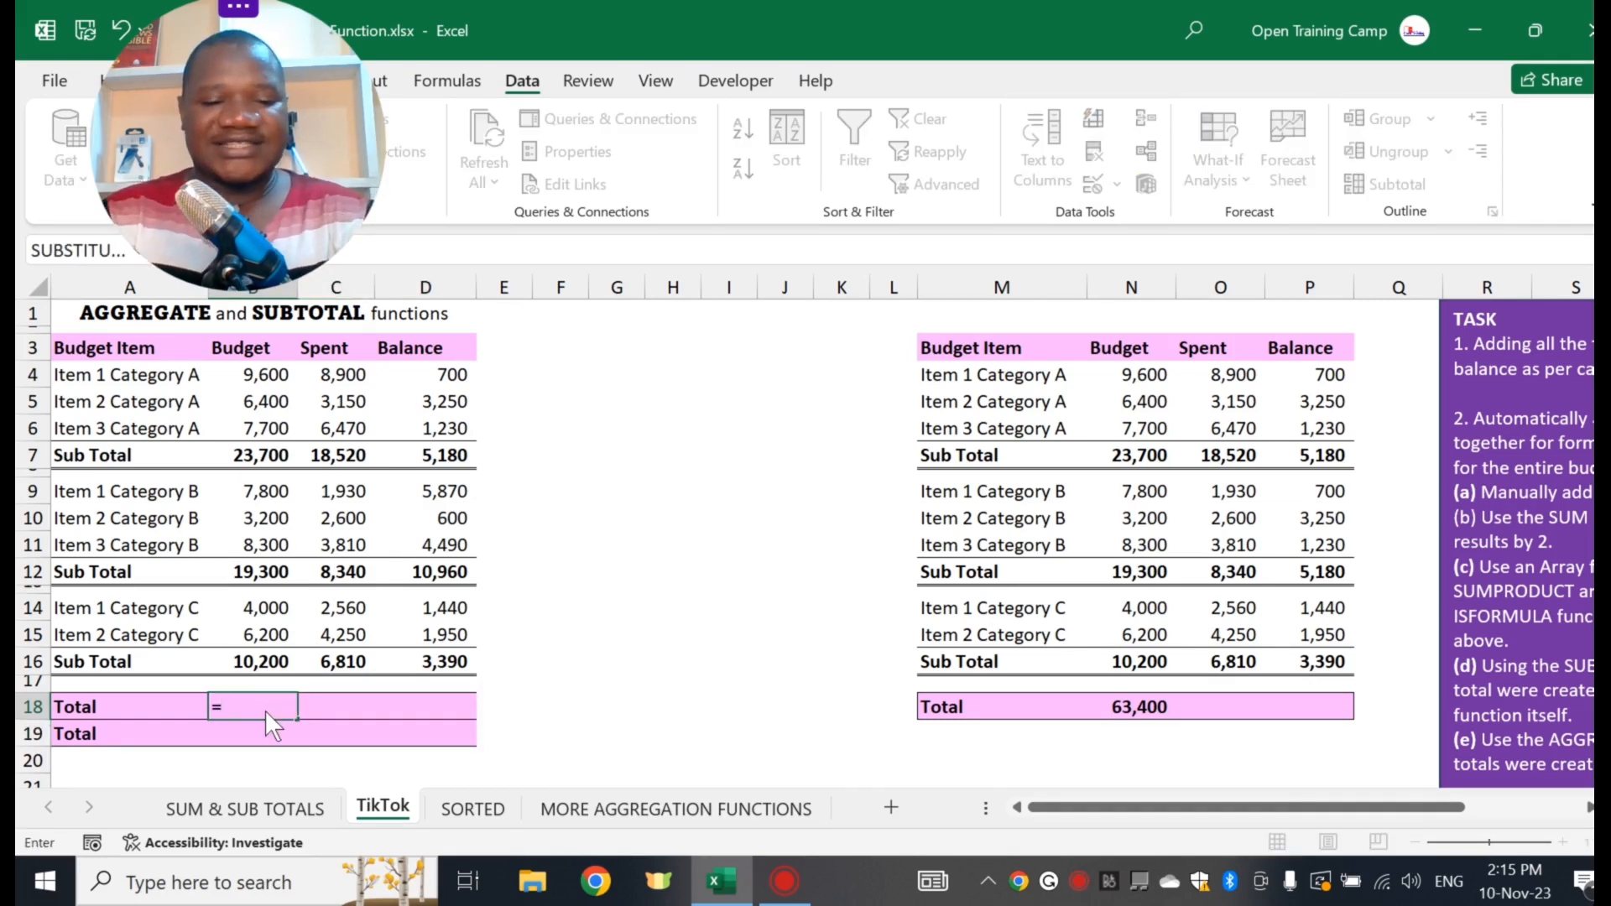
{"action": "type", "text": "aggre"}
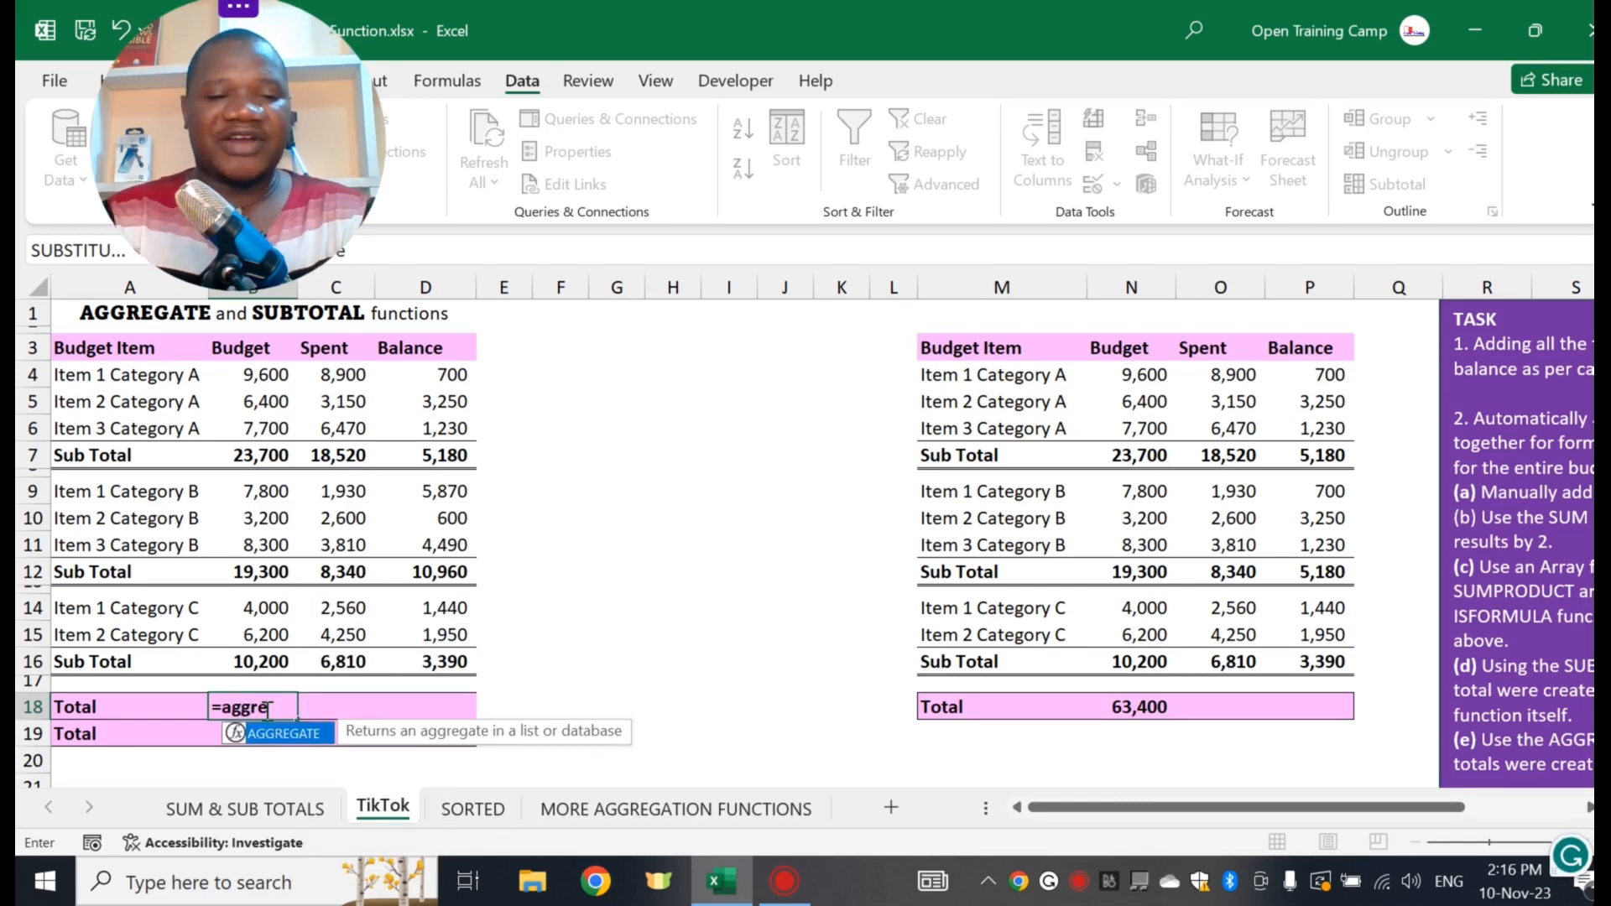
{"action": "key", "text": "Tab"}
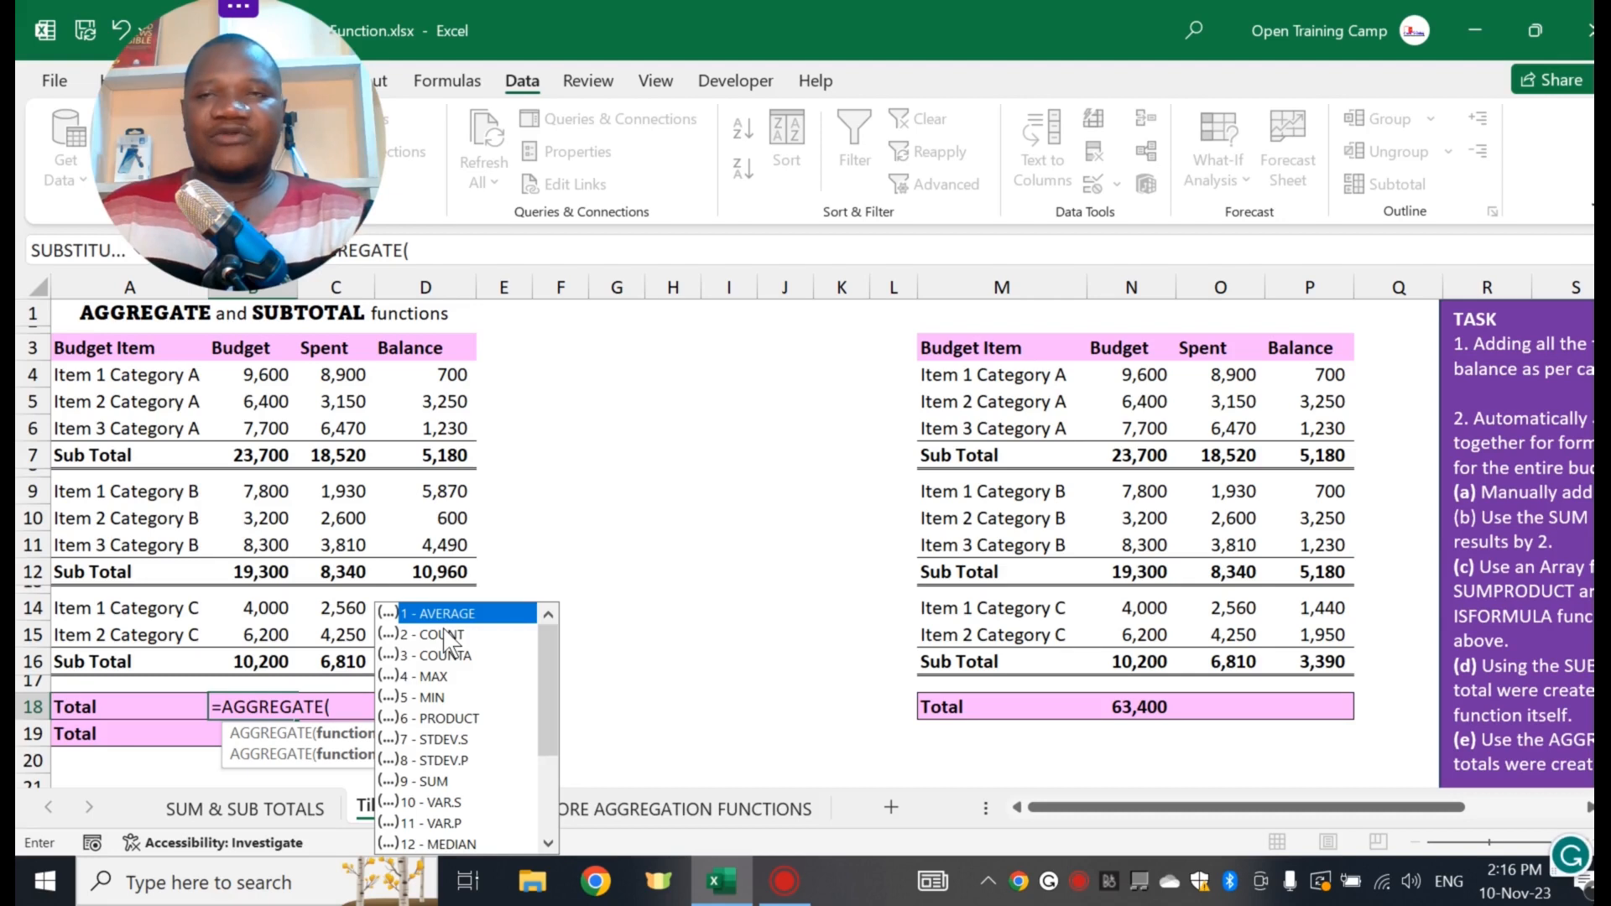
{"action": "double_click", "coordinate": [418, 781]}
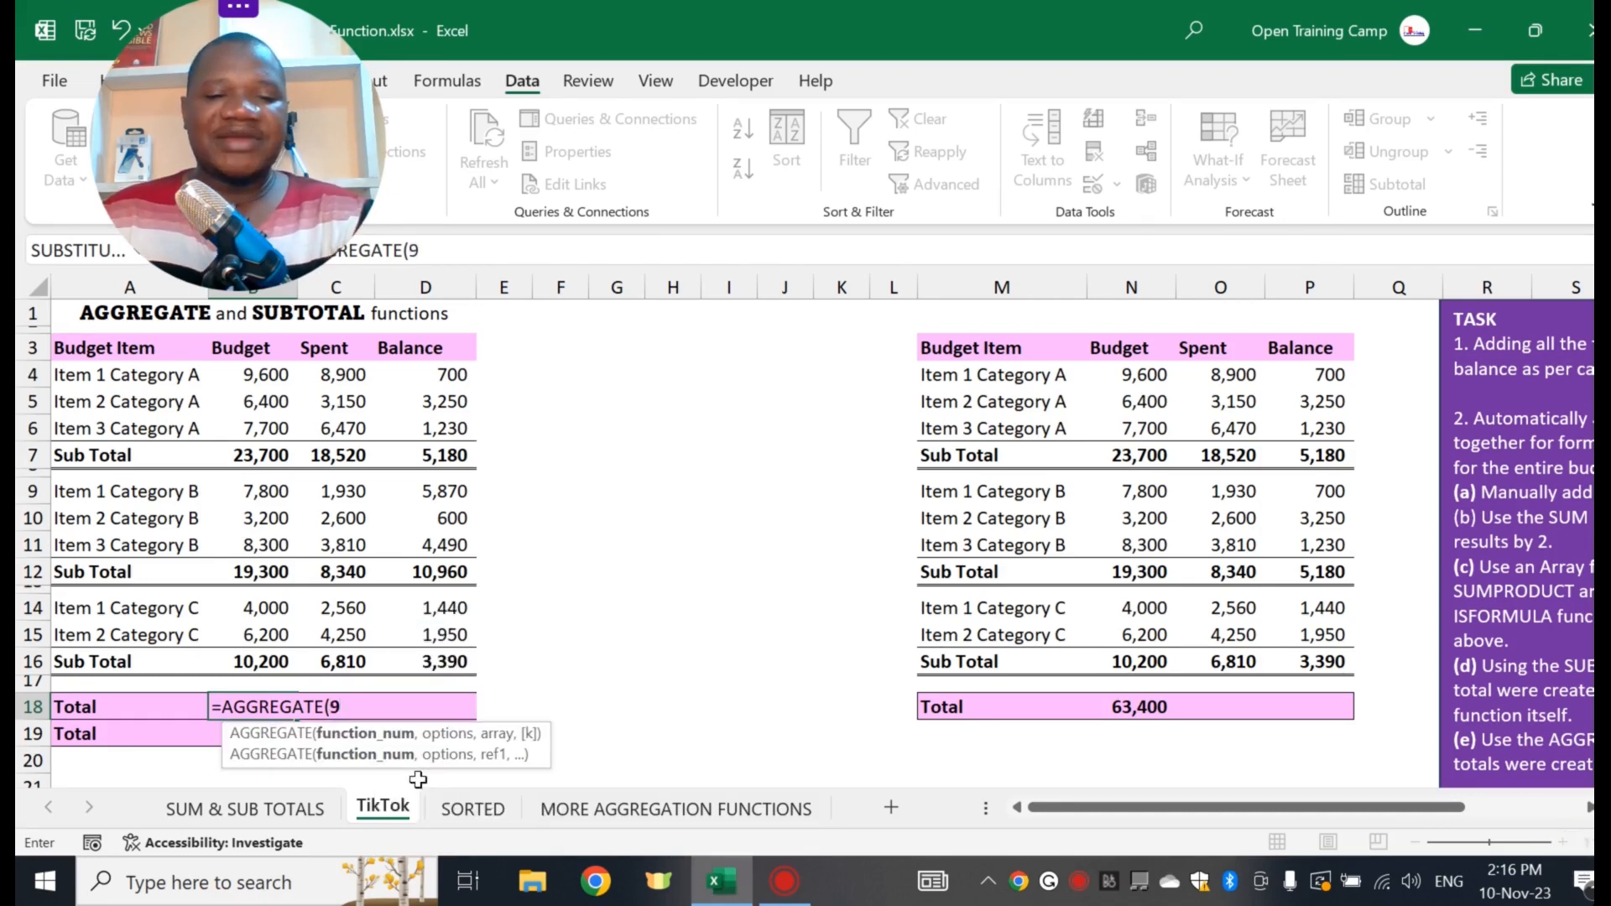
{"action": "type", "text": ","}
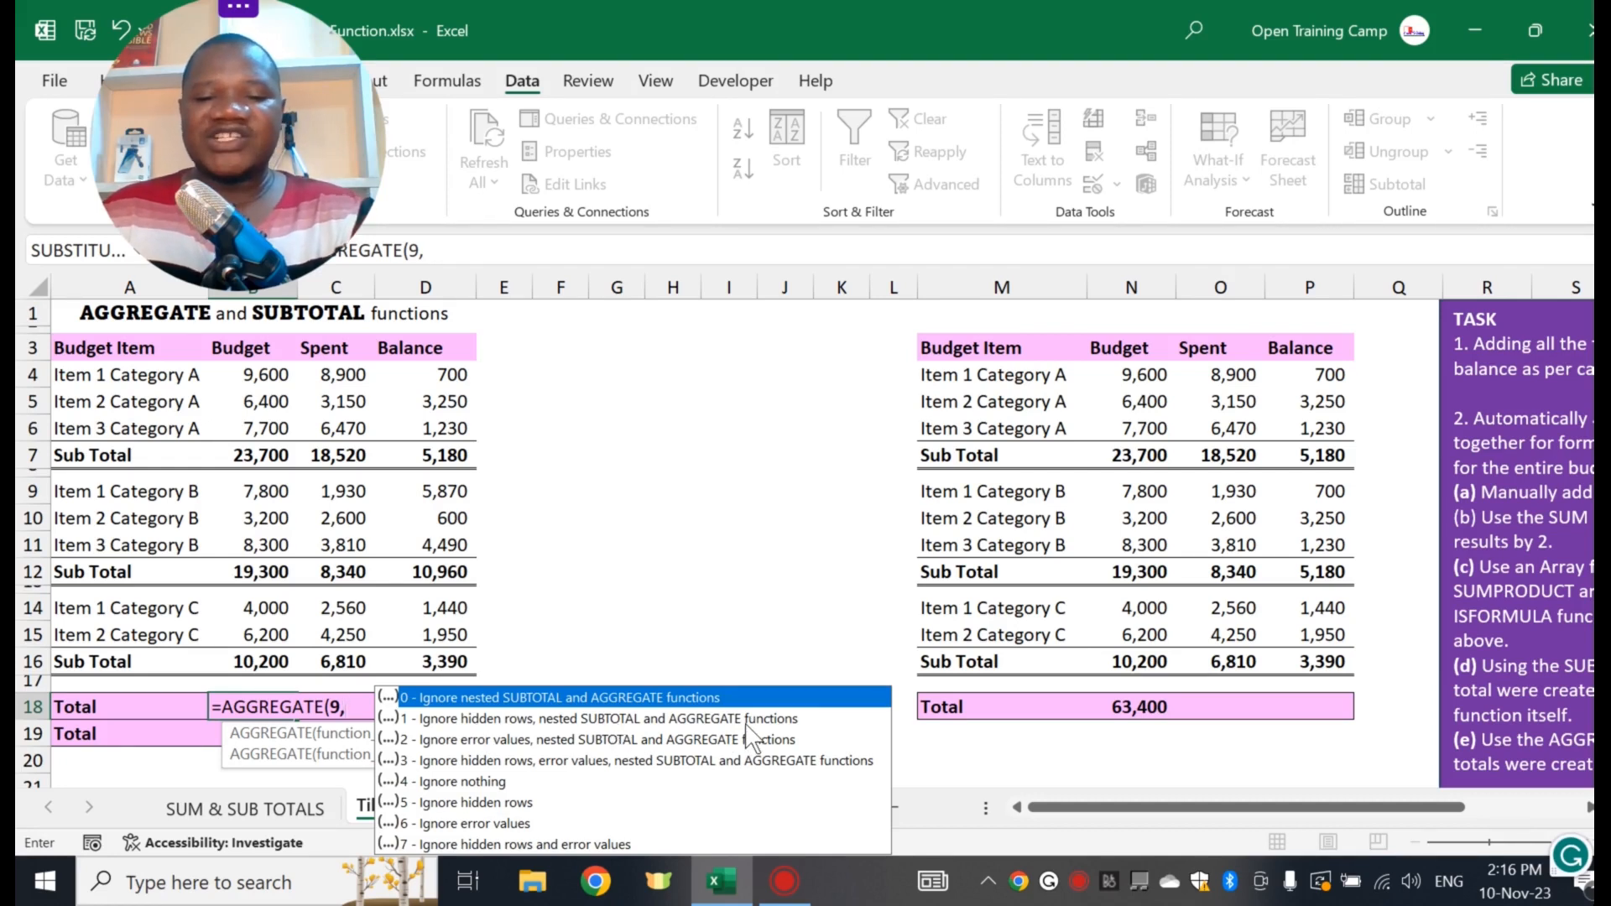
{"action": "double_click", "coordinate": [433, 762]}
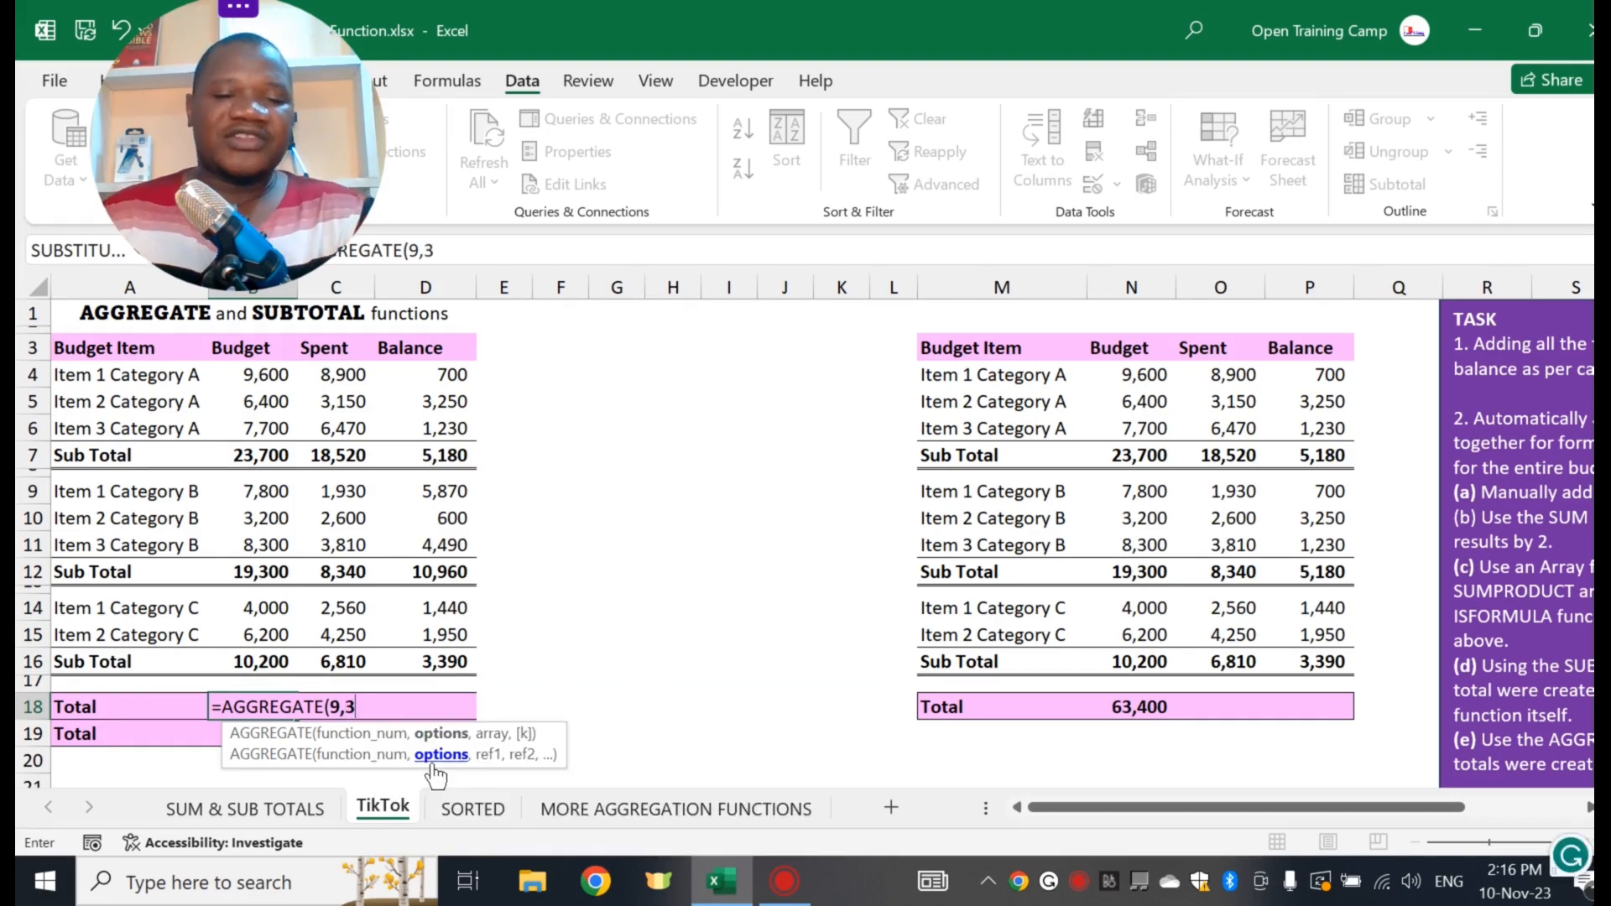
{"action": "type", "text": ","}
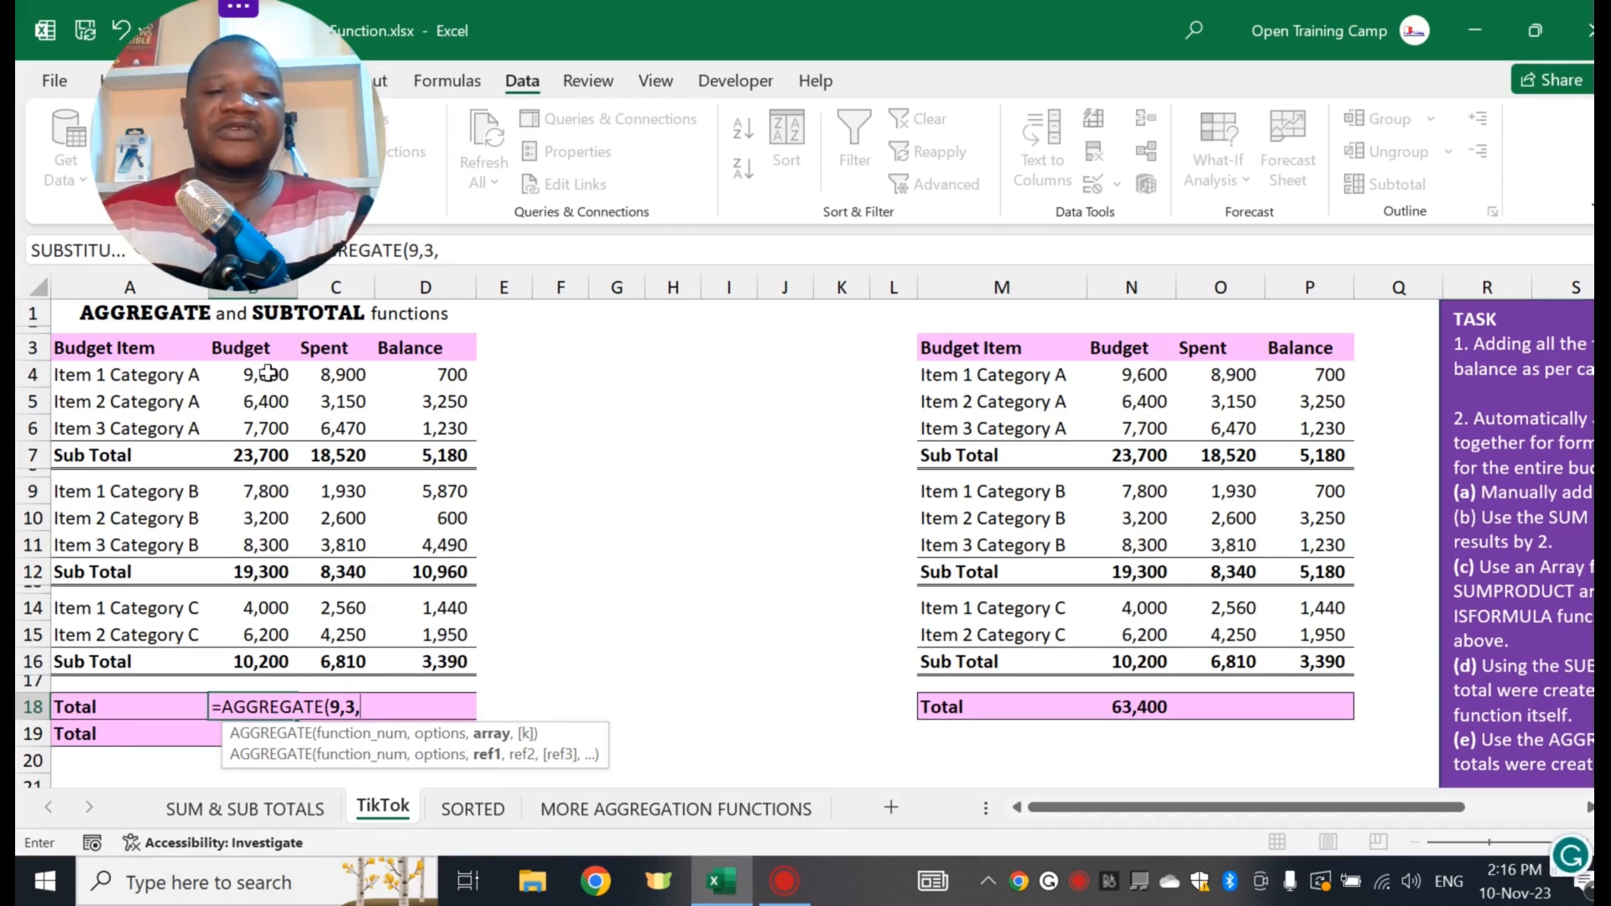
{"action": "left_click_drag", "start_coordinate": [267, 374], "coordinate": [235, 657]}
{"action": "type", "text": ")"}
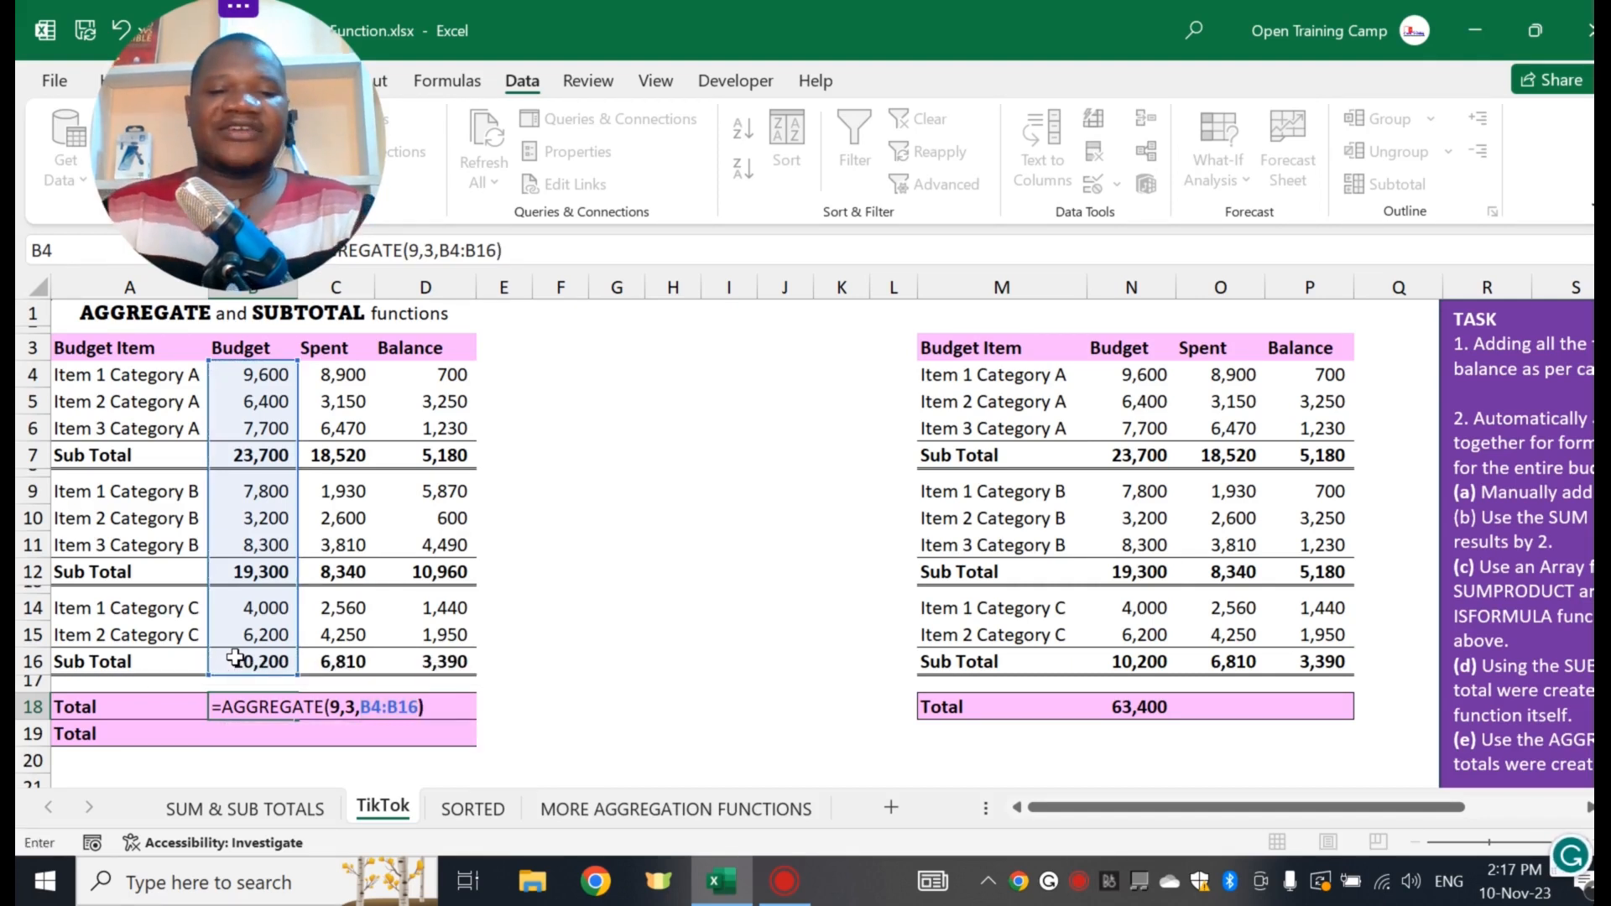
{"action": "key", "text": "Return"}
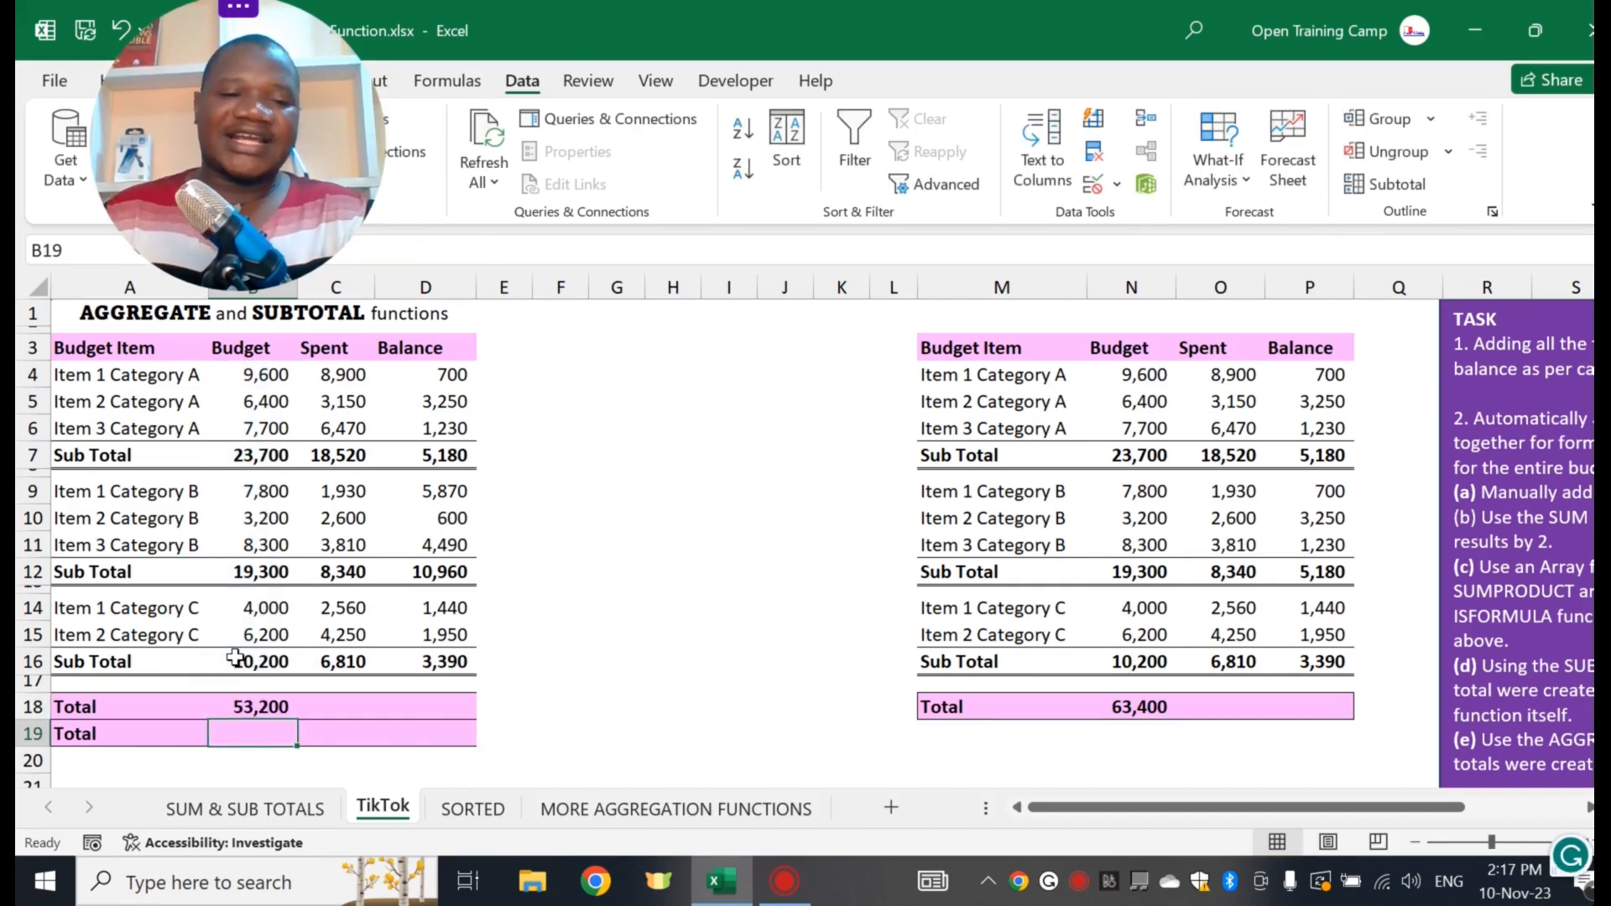
- Review the AGGREGATE total in B18 against the Budget subtotals in B7, B12 and B16 and the Category A items
{"action": "left_click", "coordinate": [267, 707]}
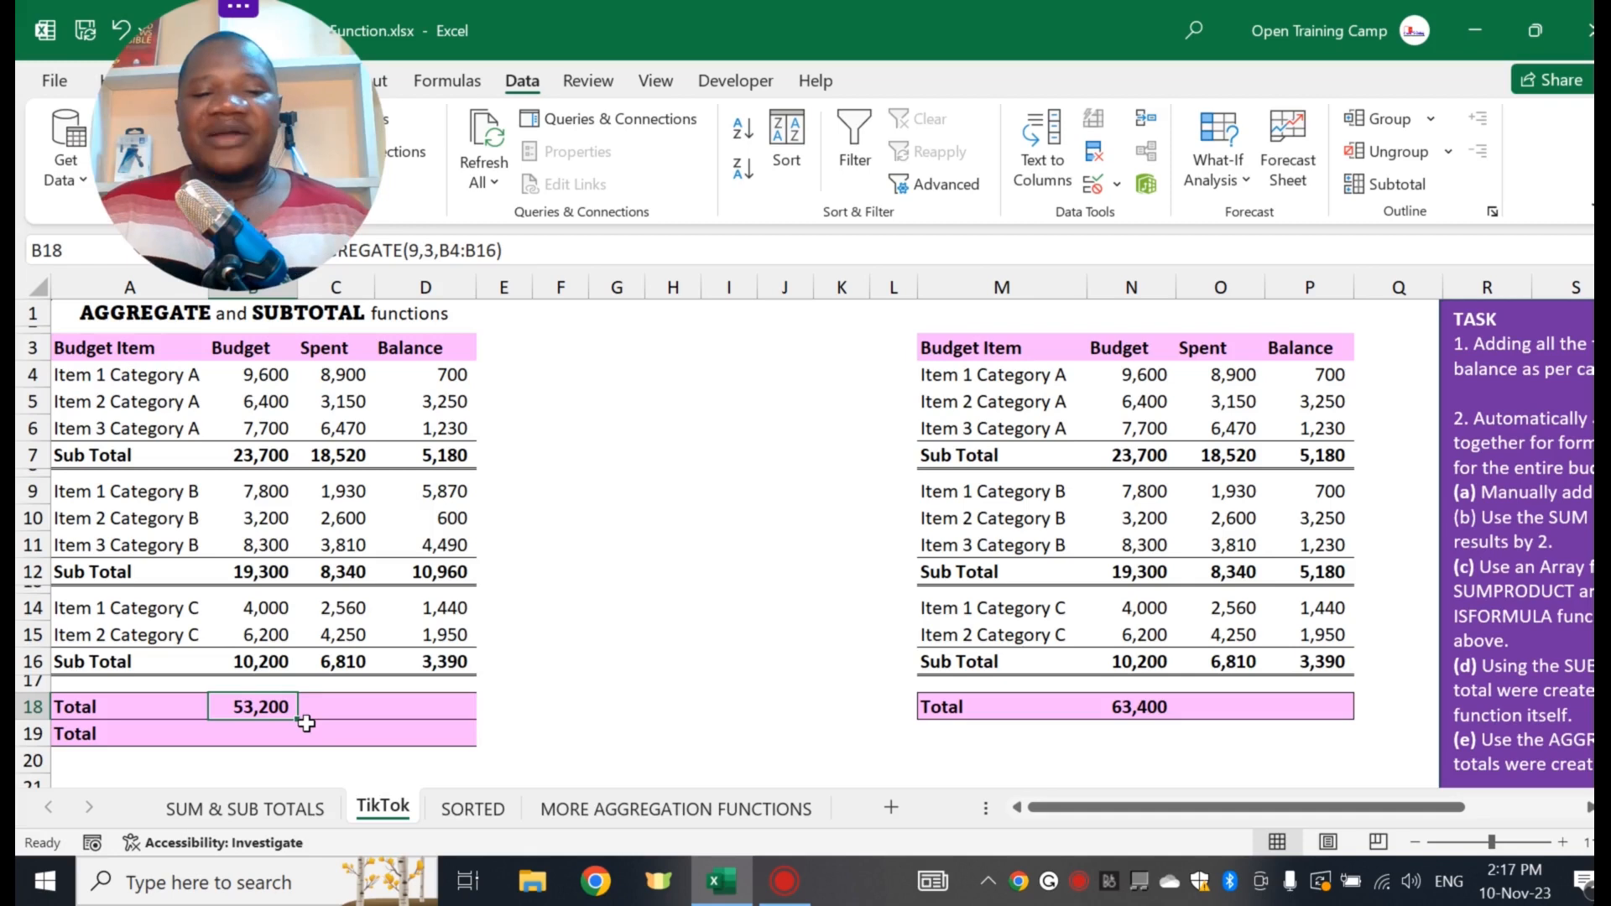
{"action": "left_click", "coordinate": [597, 660]}
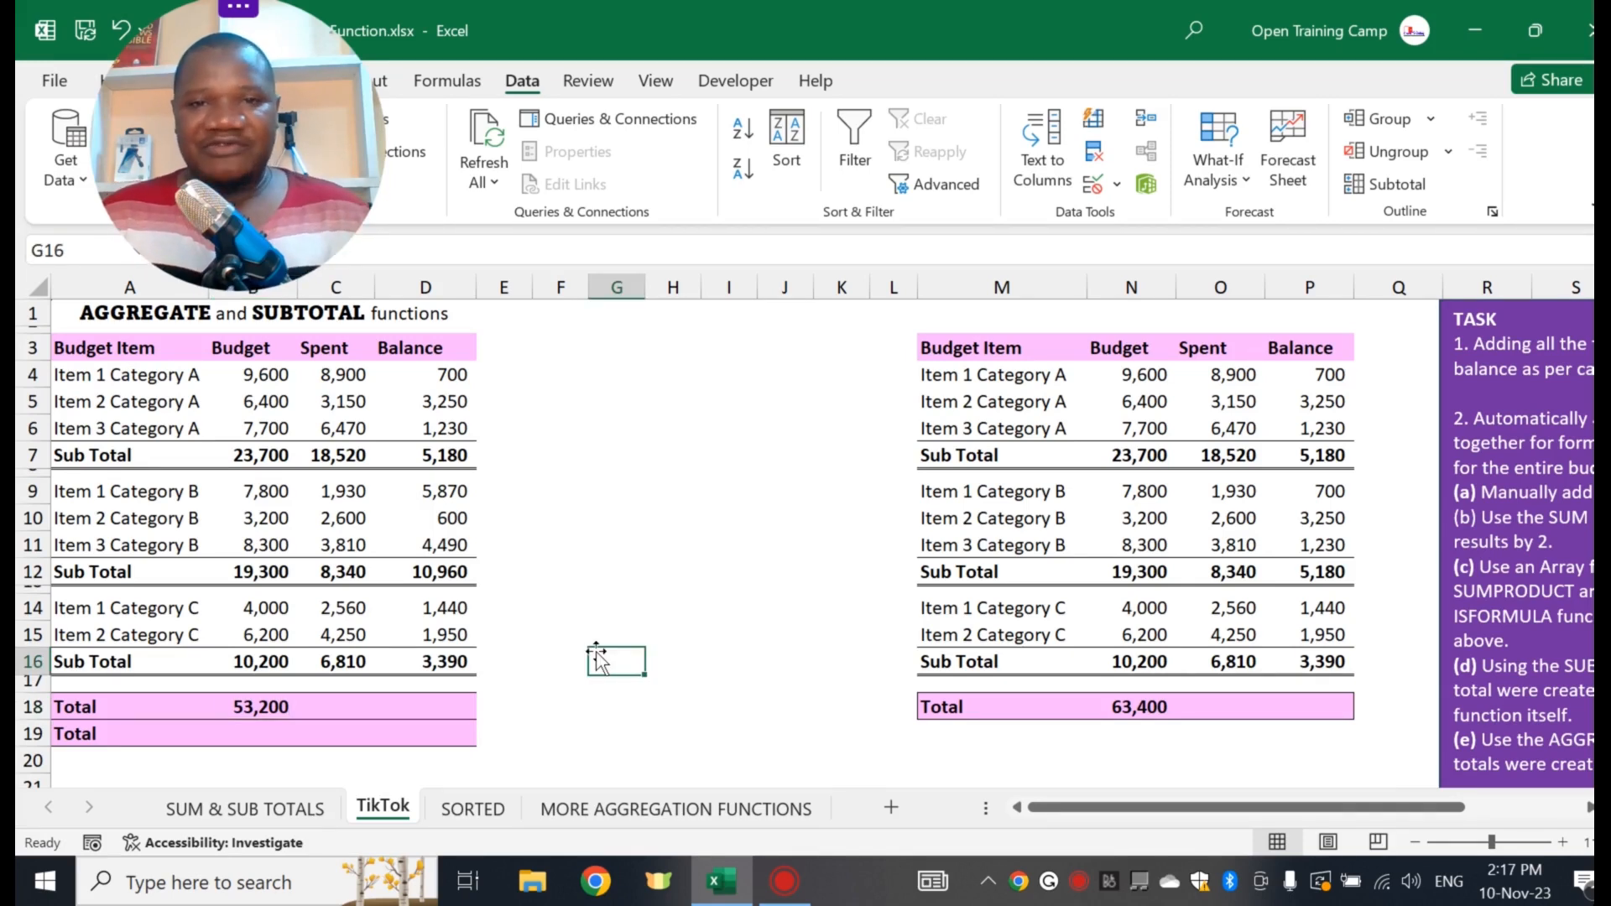
{"action": "left_click", "coordinate": [270, 455]}
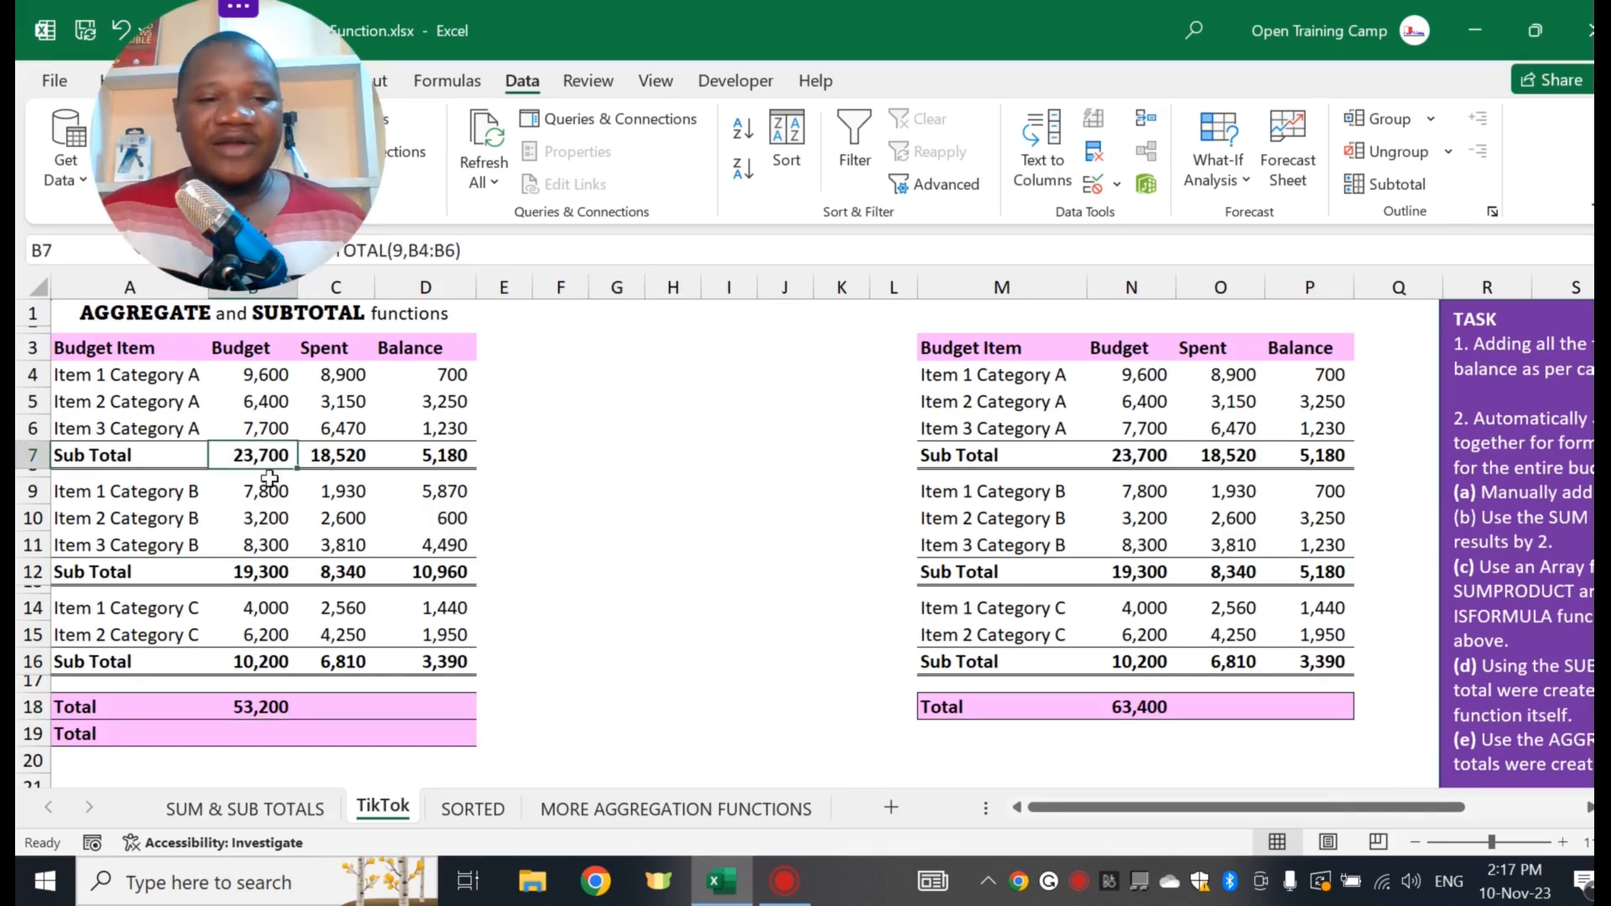
{"action": "left_click", "coordinate": [271, 574]}
{"action": "left_click", "coordinate": [260, 660]}
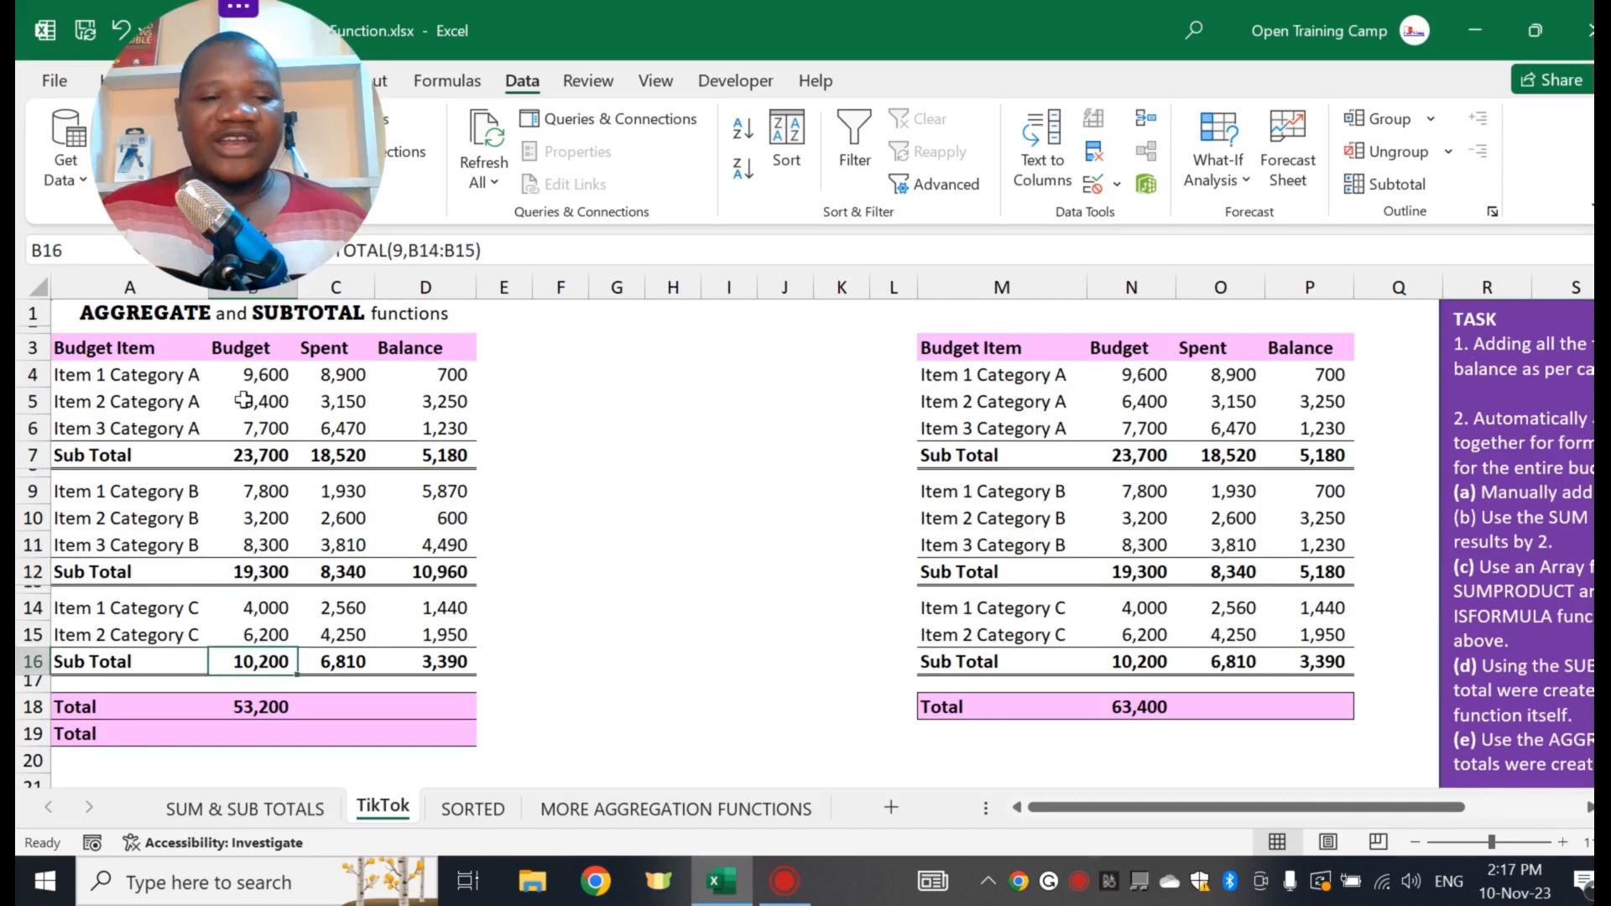
{"action": "left_click_drag", "start_coordinate": [261, 372], "coordinate": [264, 432]}
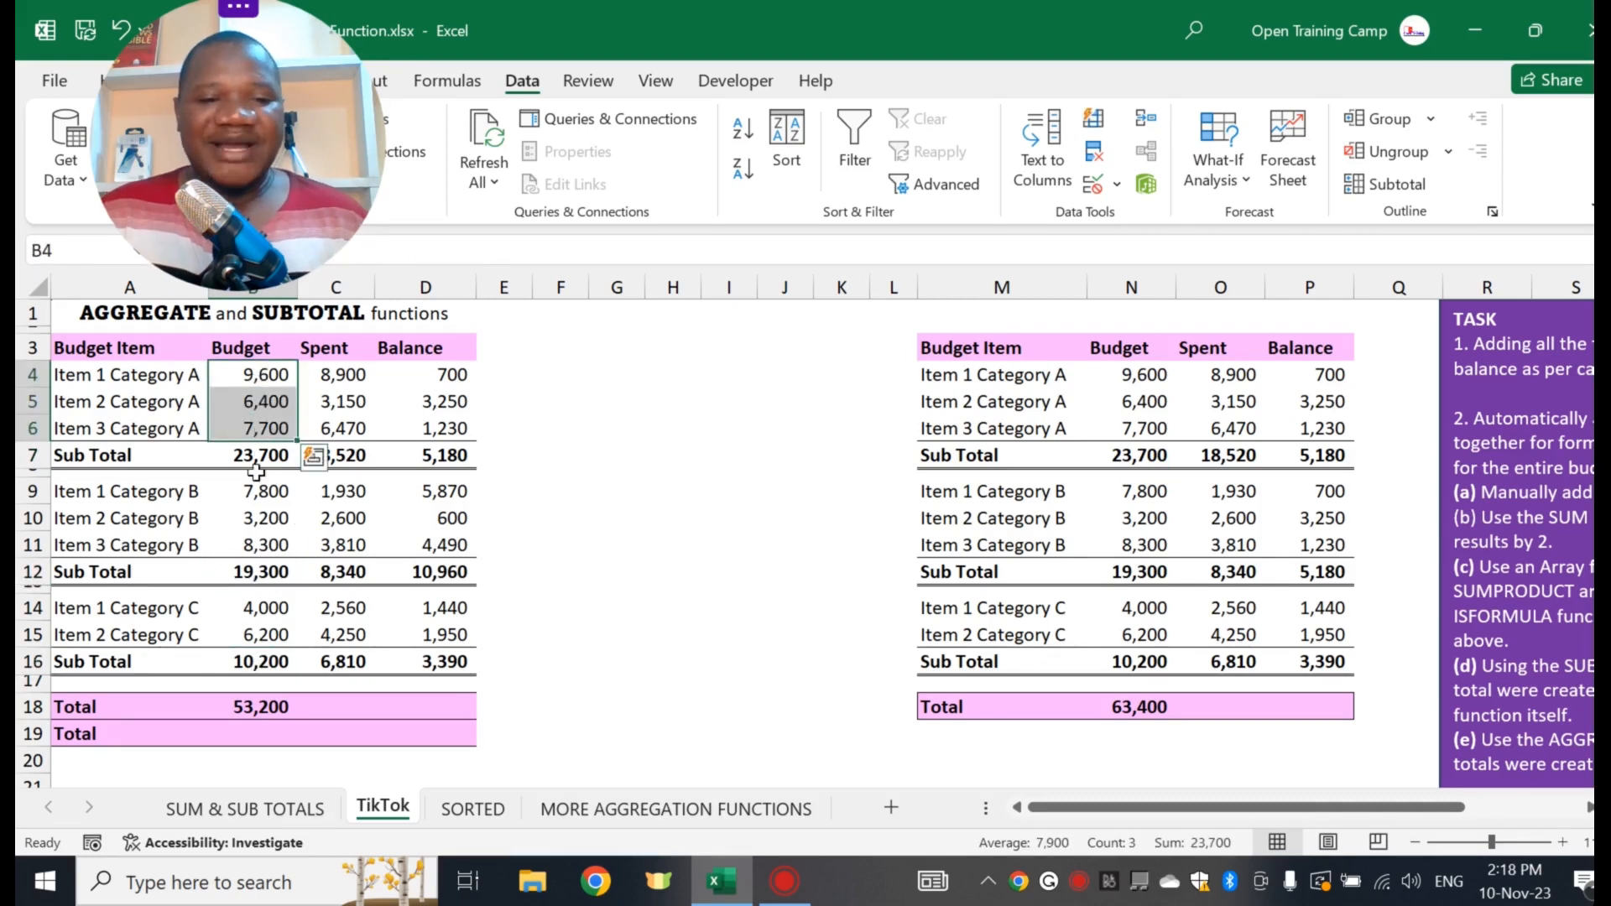
- Enter a SUM formula over B4:B16 in the second Total row, cell B19
{"action": "left_click", "coordinate": [262, 743]}
{"action": "type", "text": "=sum"}
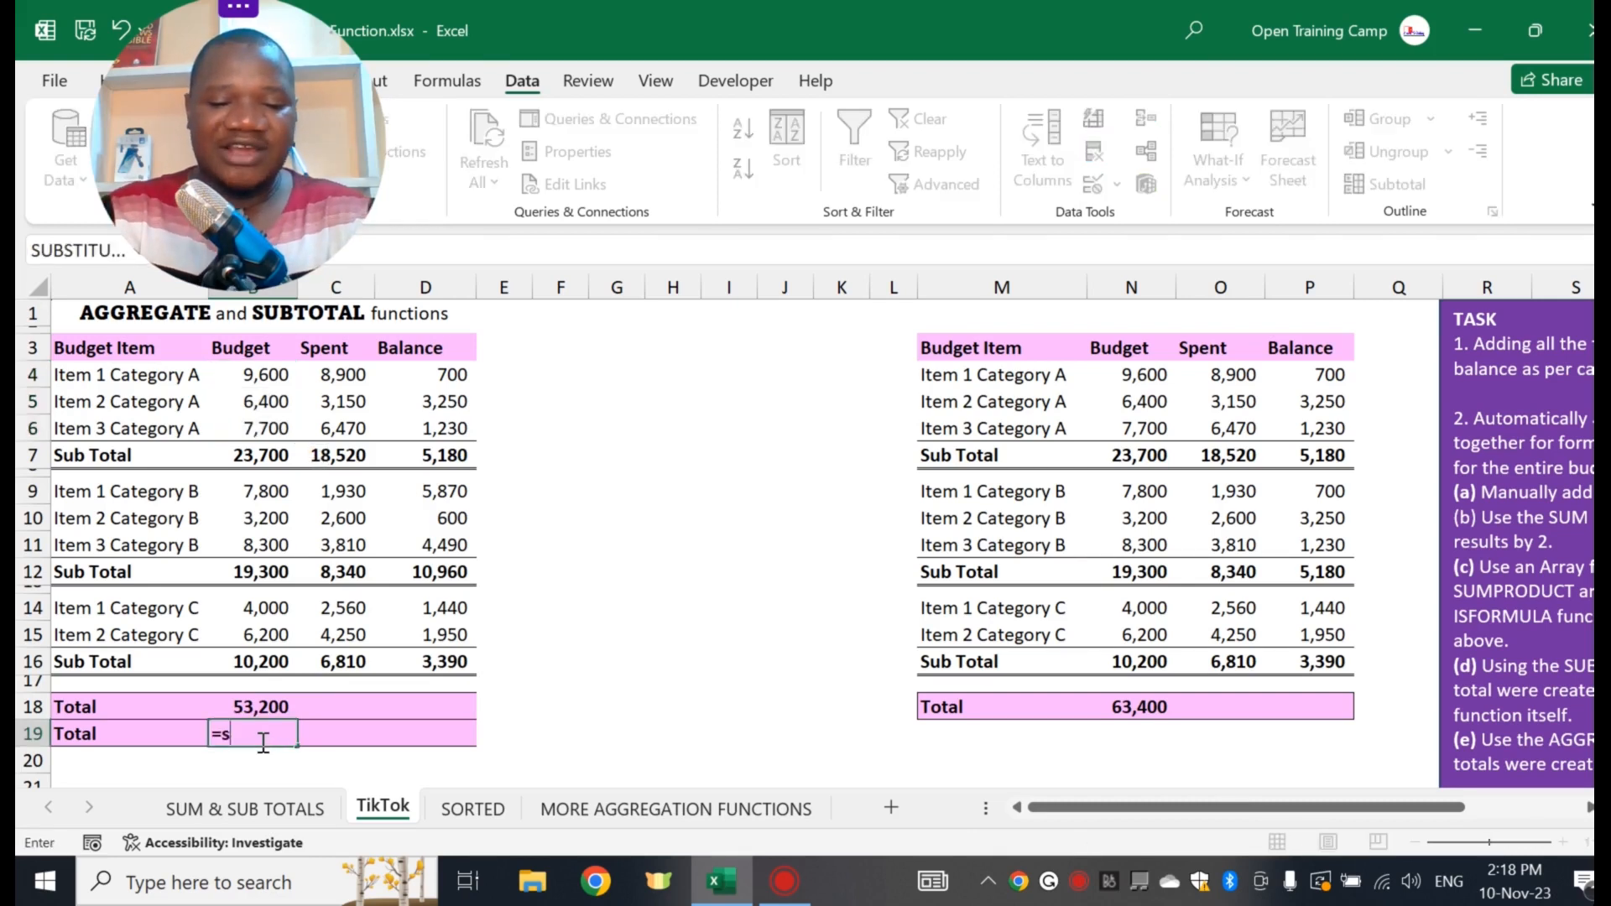
{"action": "key", "text": "Tab"}
{"action": "left_click_drag", "start_coordinate": [263, 373], "coordinate": [262, 585]}
{"action": "left_click_drag", "start_coordinate": [260, 647], "coordinate": [260, 662]}
{"action": "key", "text": "Return"}
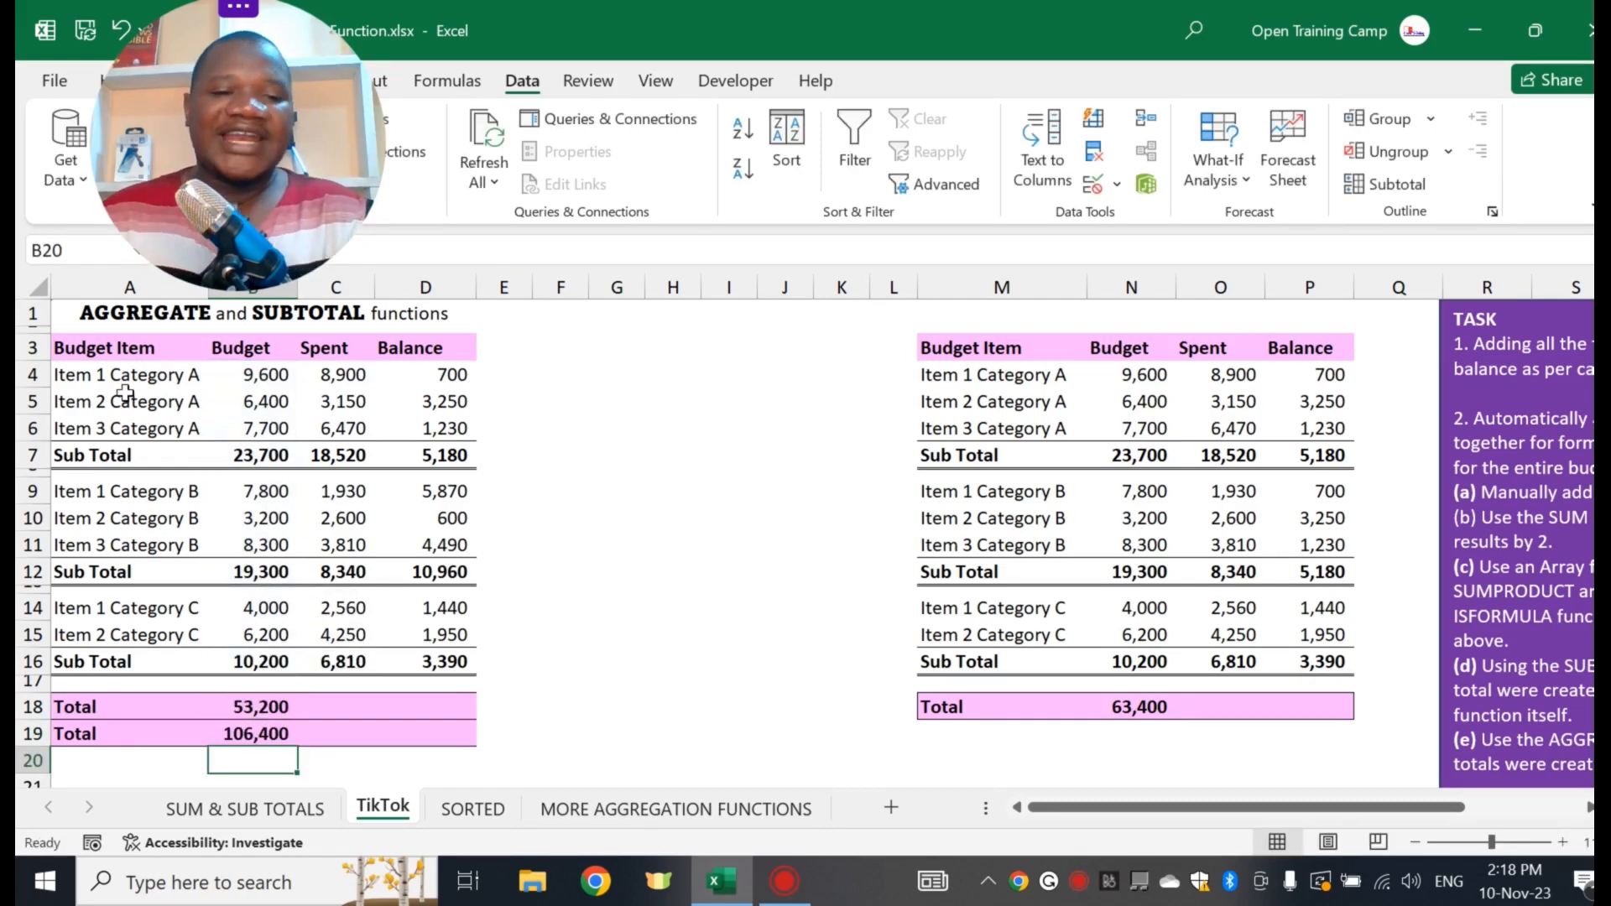
- Compare the SUM formula in B19 with the Budget subtotal formulas in B7, B12 and B16
{"action": "left_click", "coordinate": [239, 736]}
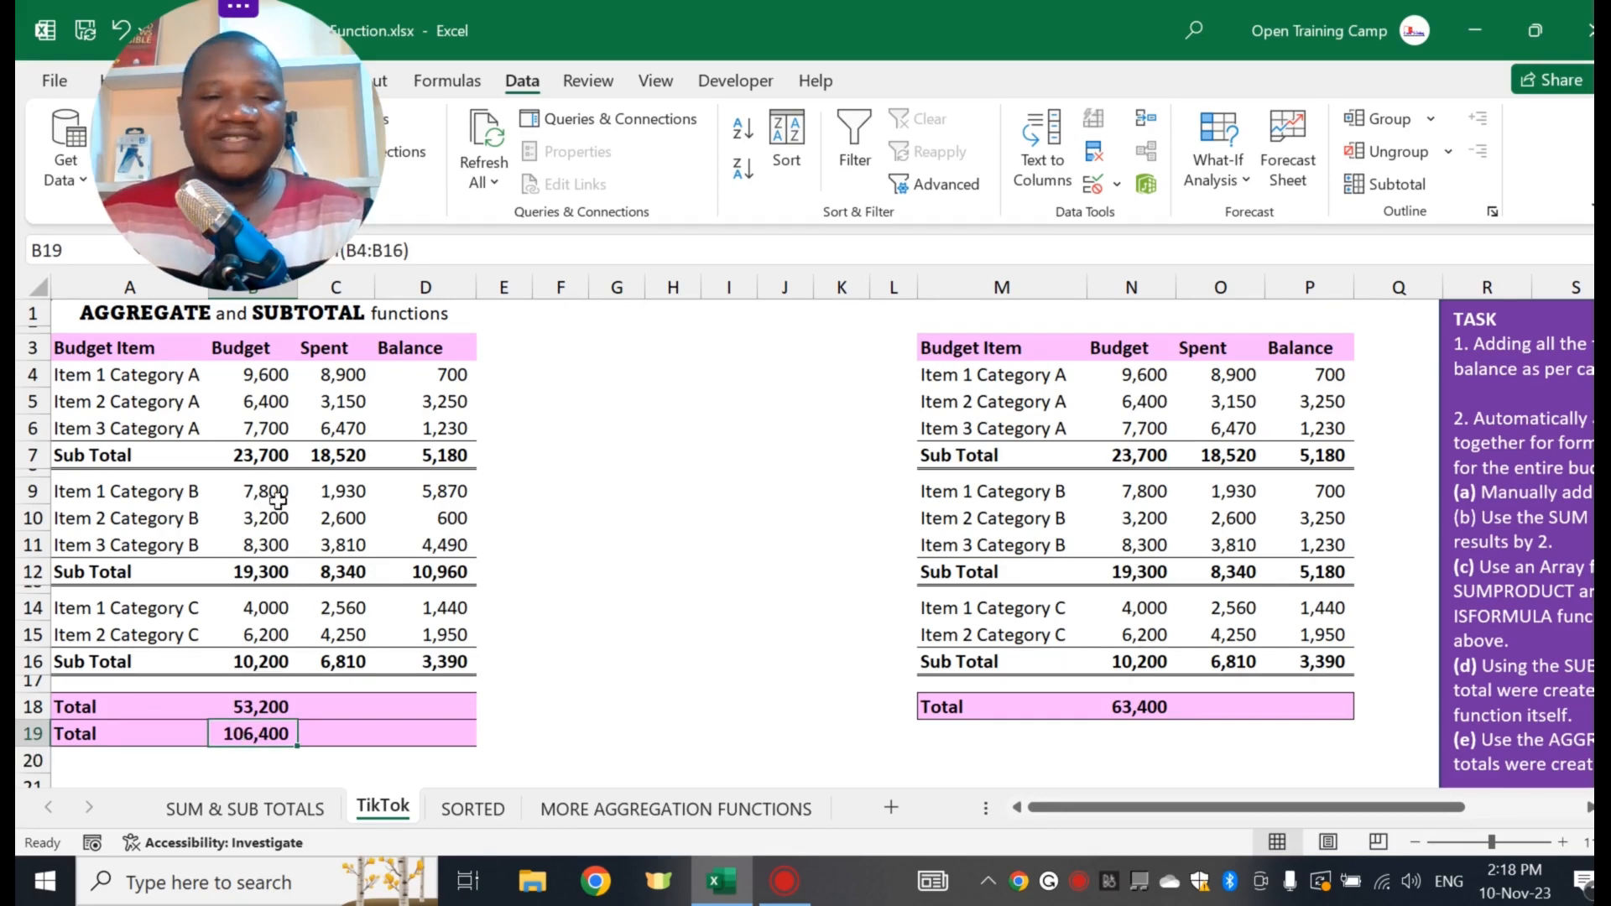
{"action": "left_click", "coordinate": [262, 457]}
{"action": "left_click", "coordinate": [256, 574]}
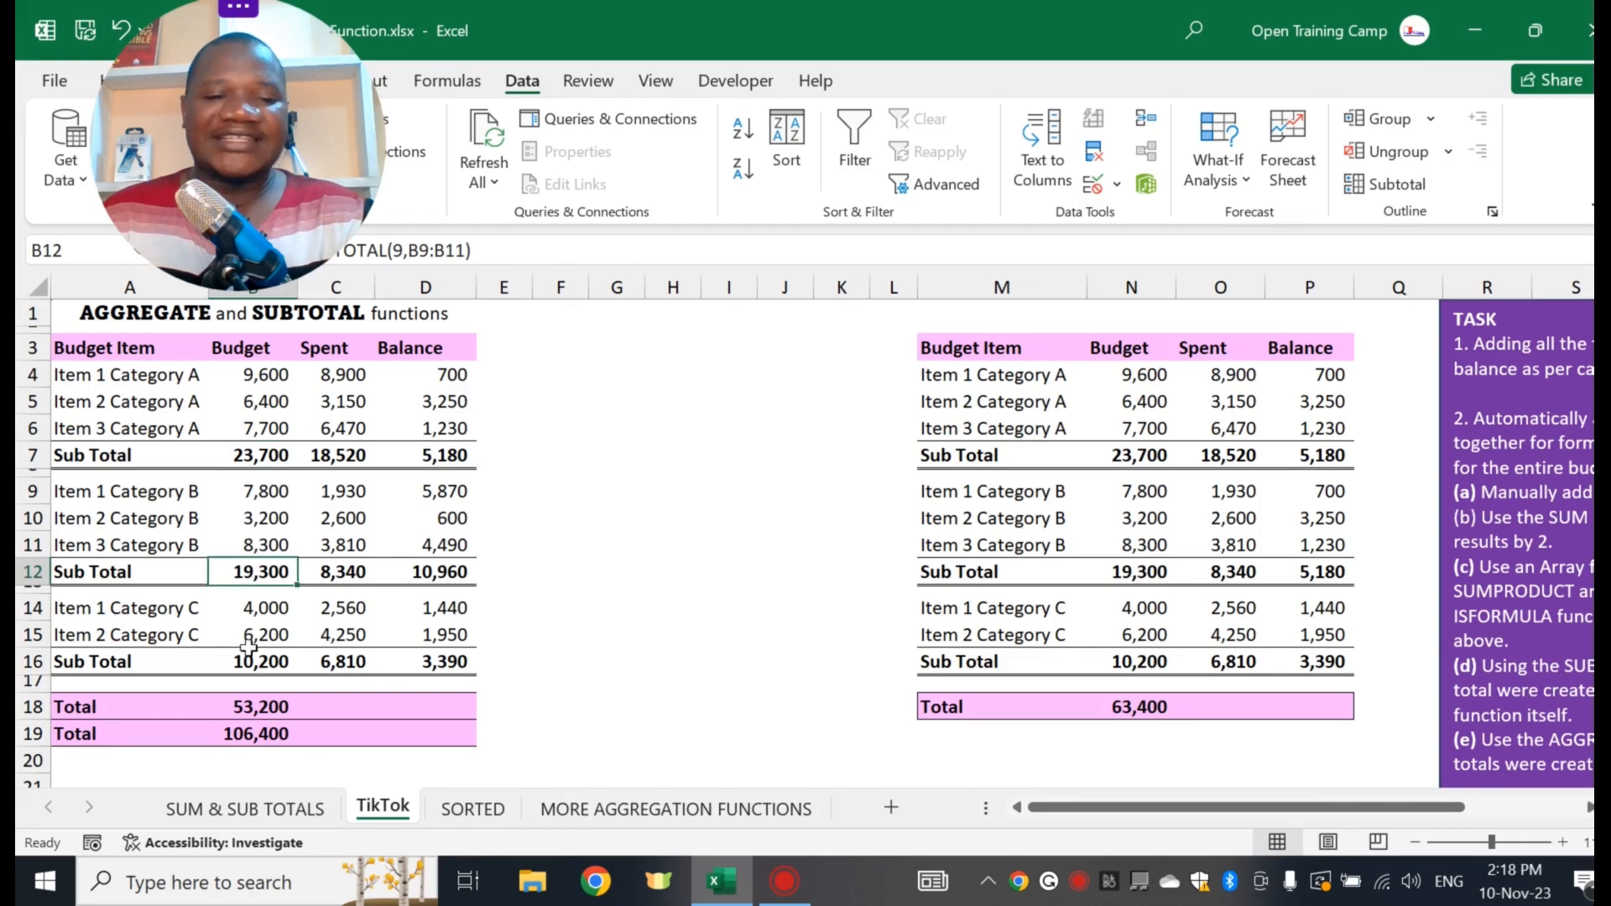
{"action": "left_click", "coordinate": [243, 663]}
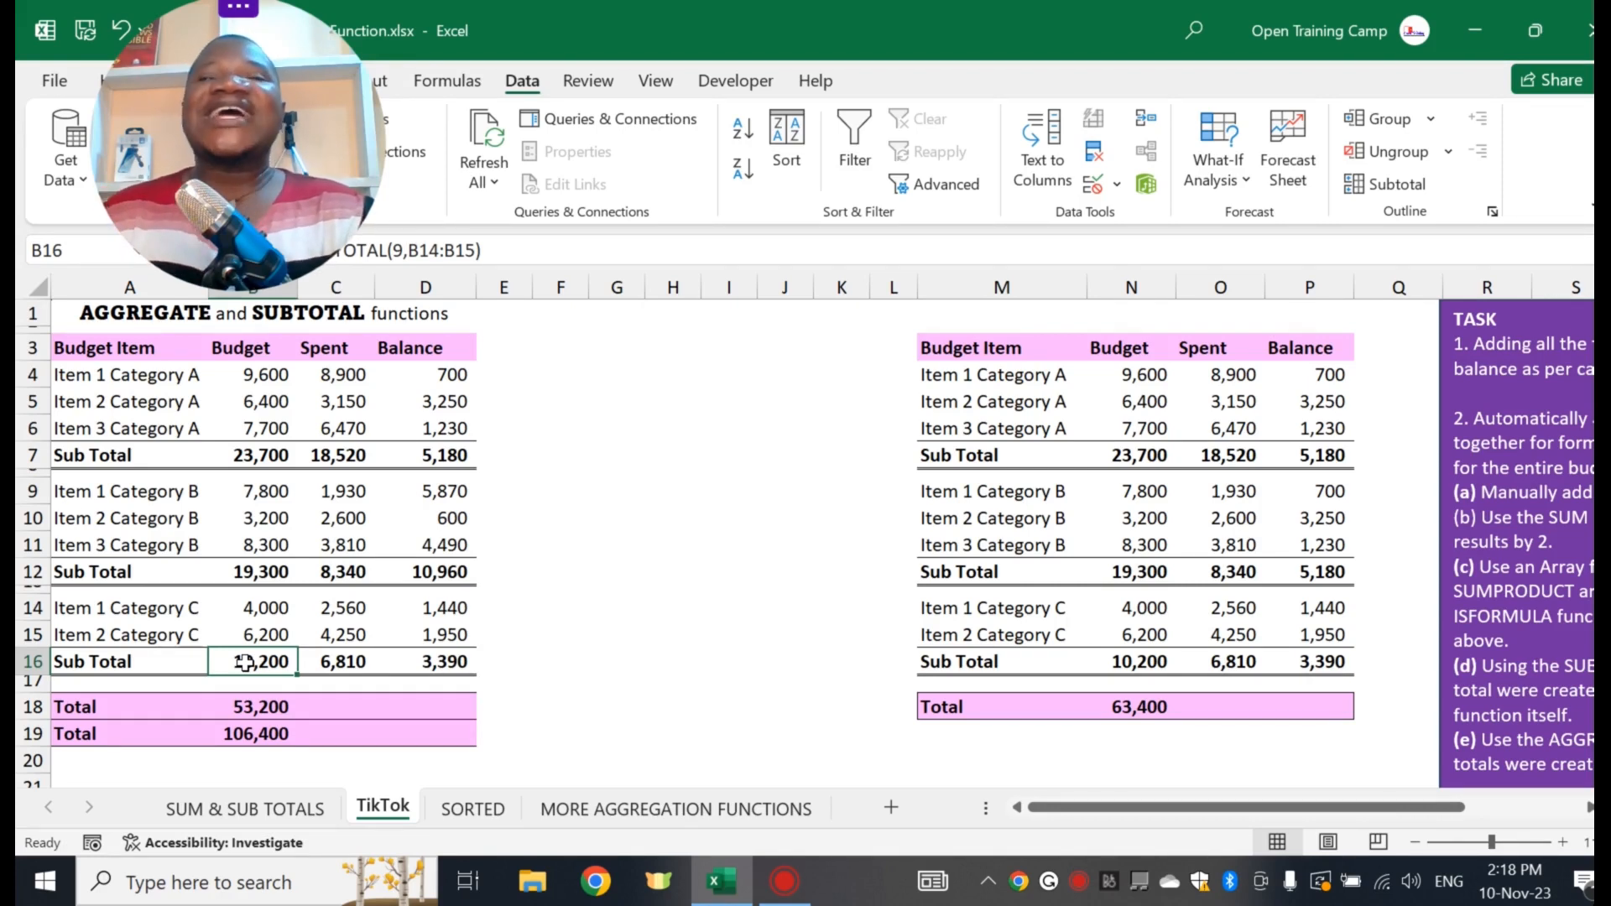
{"action": "left_click", "coordinate": [271, 450]}
{"action": "left_click", "coordinate": [277, 576]}
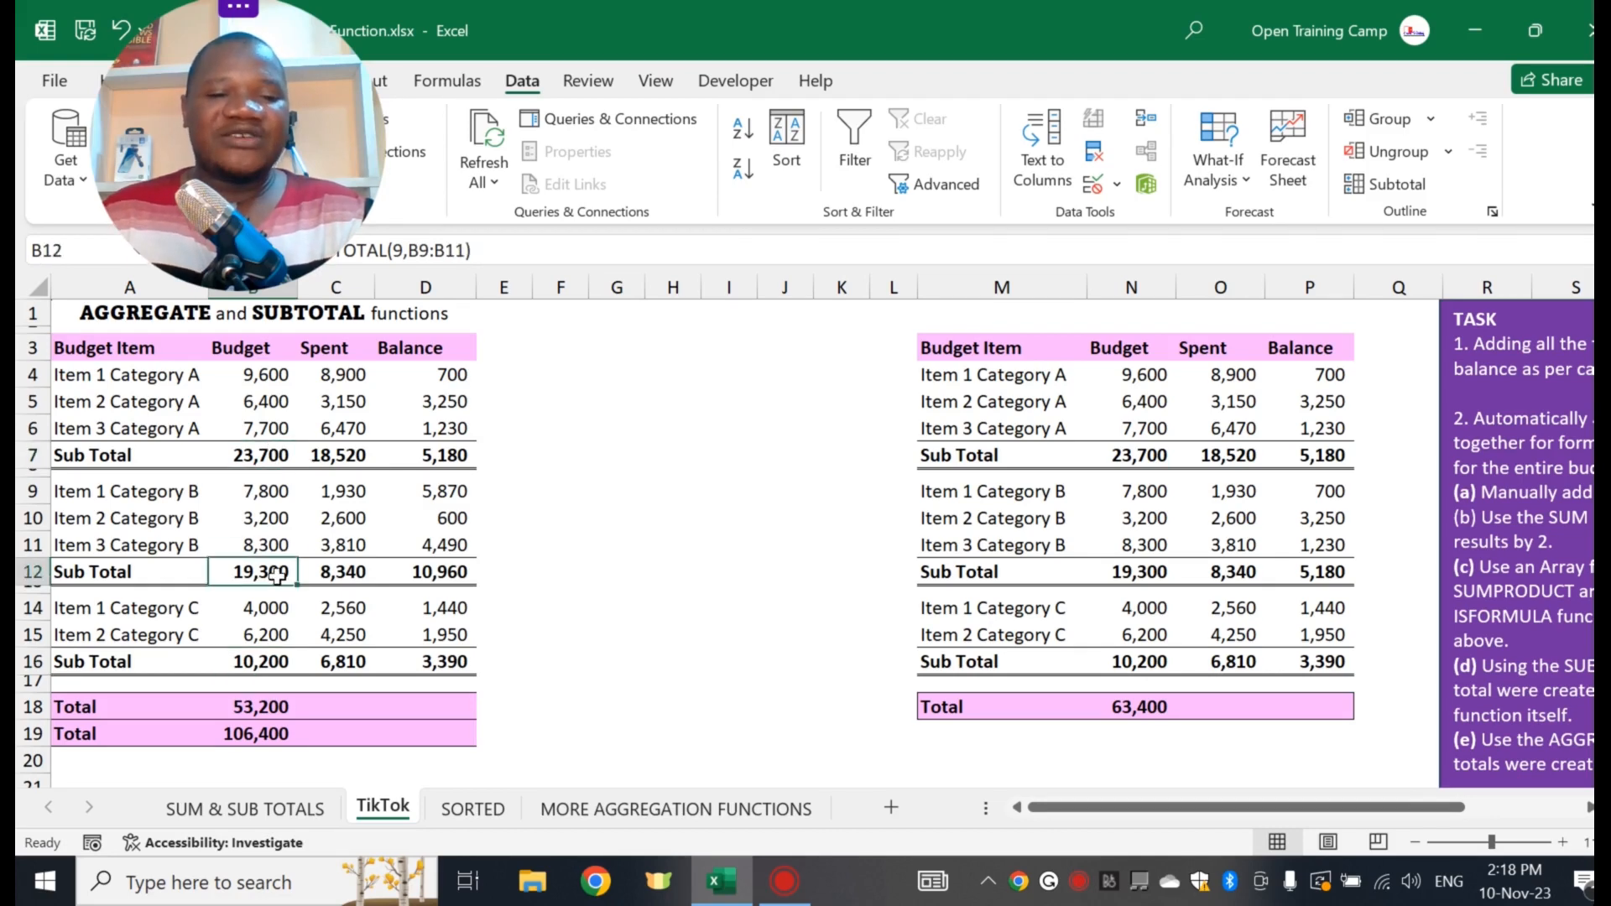
{"action": "left_click", "coordinate": [256, 456]}
{"action": "left_click", "coordinate": [258, 576]}
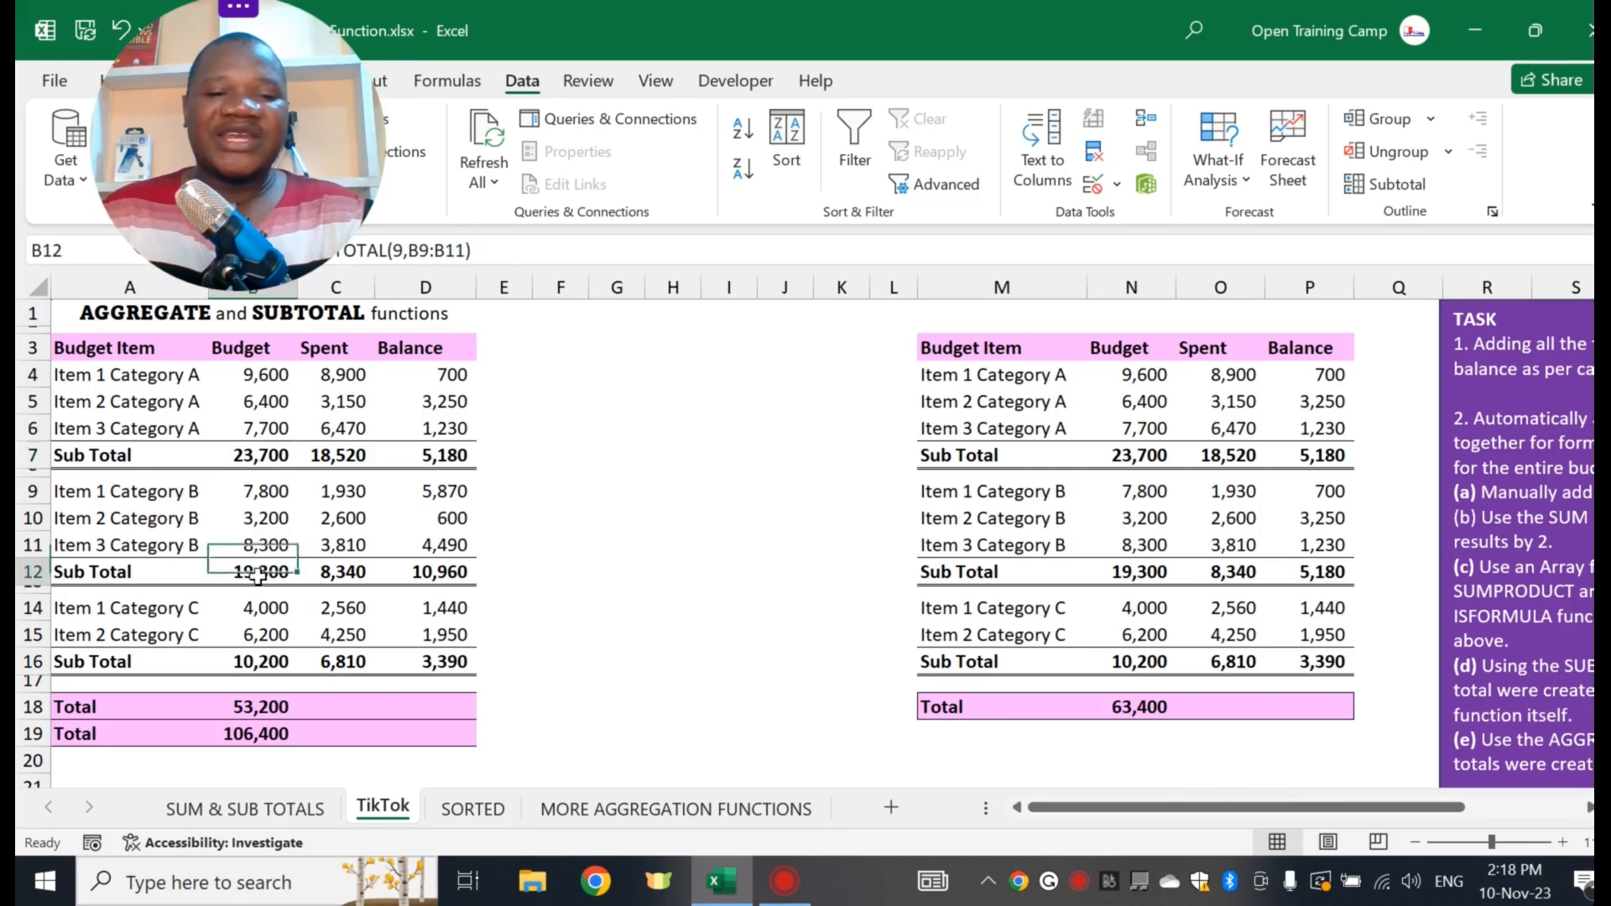
{"action": "left_click", "coordinate": [256, 662]}
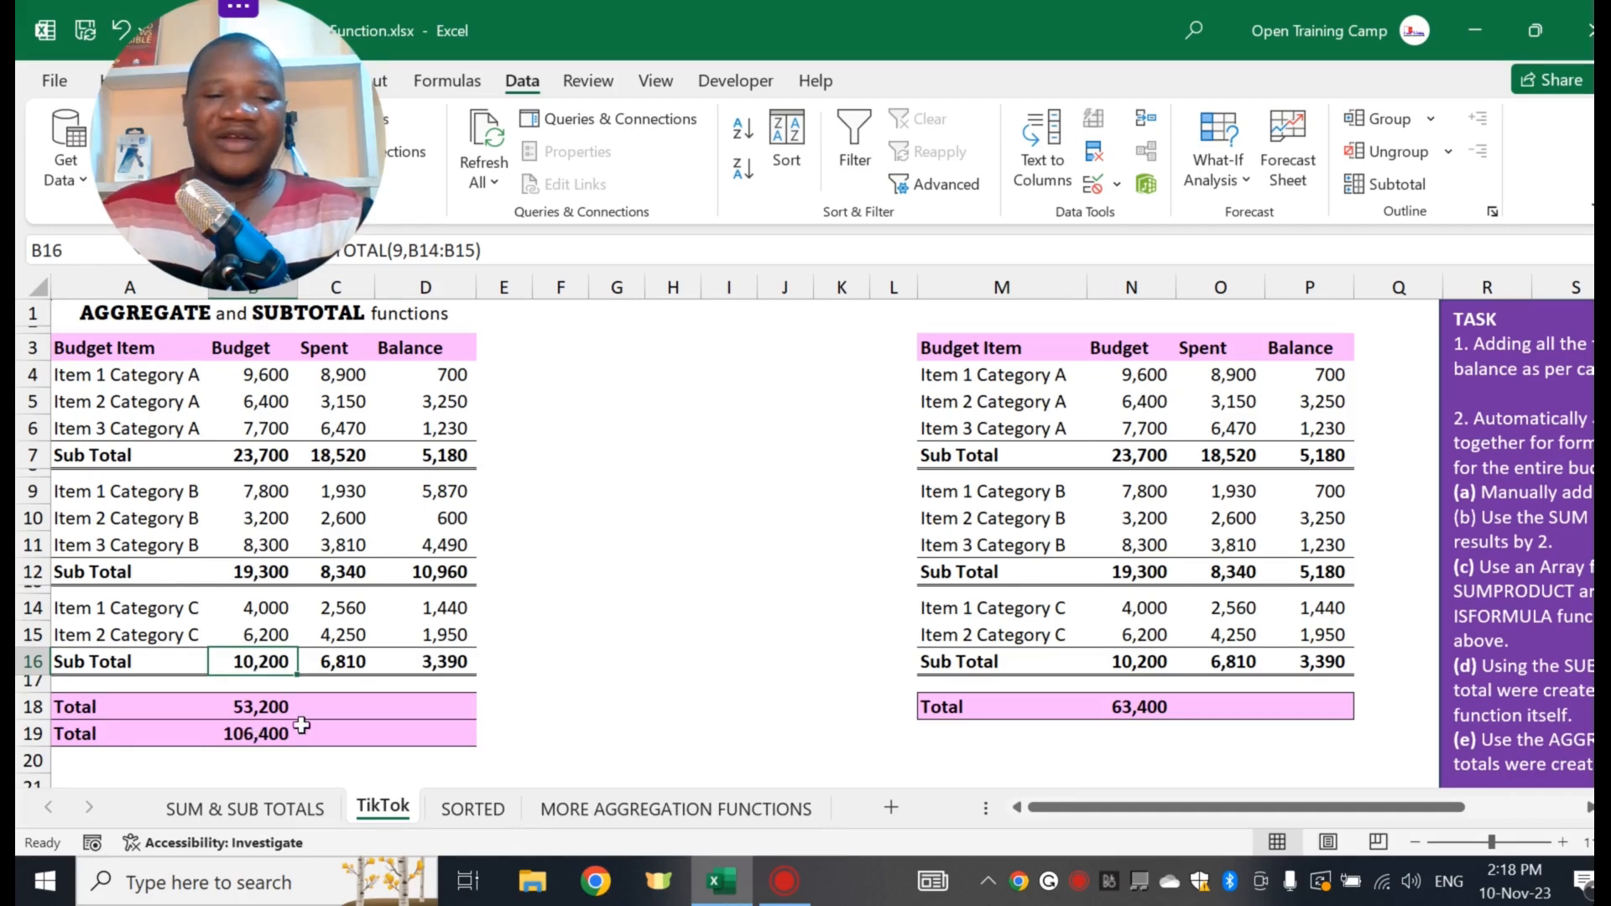
- Divide the SUM formula in B19 by 2
{"action": "left_click", "coordinate": [251, 735]}
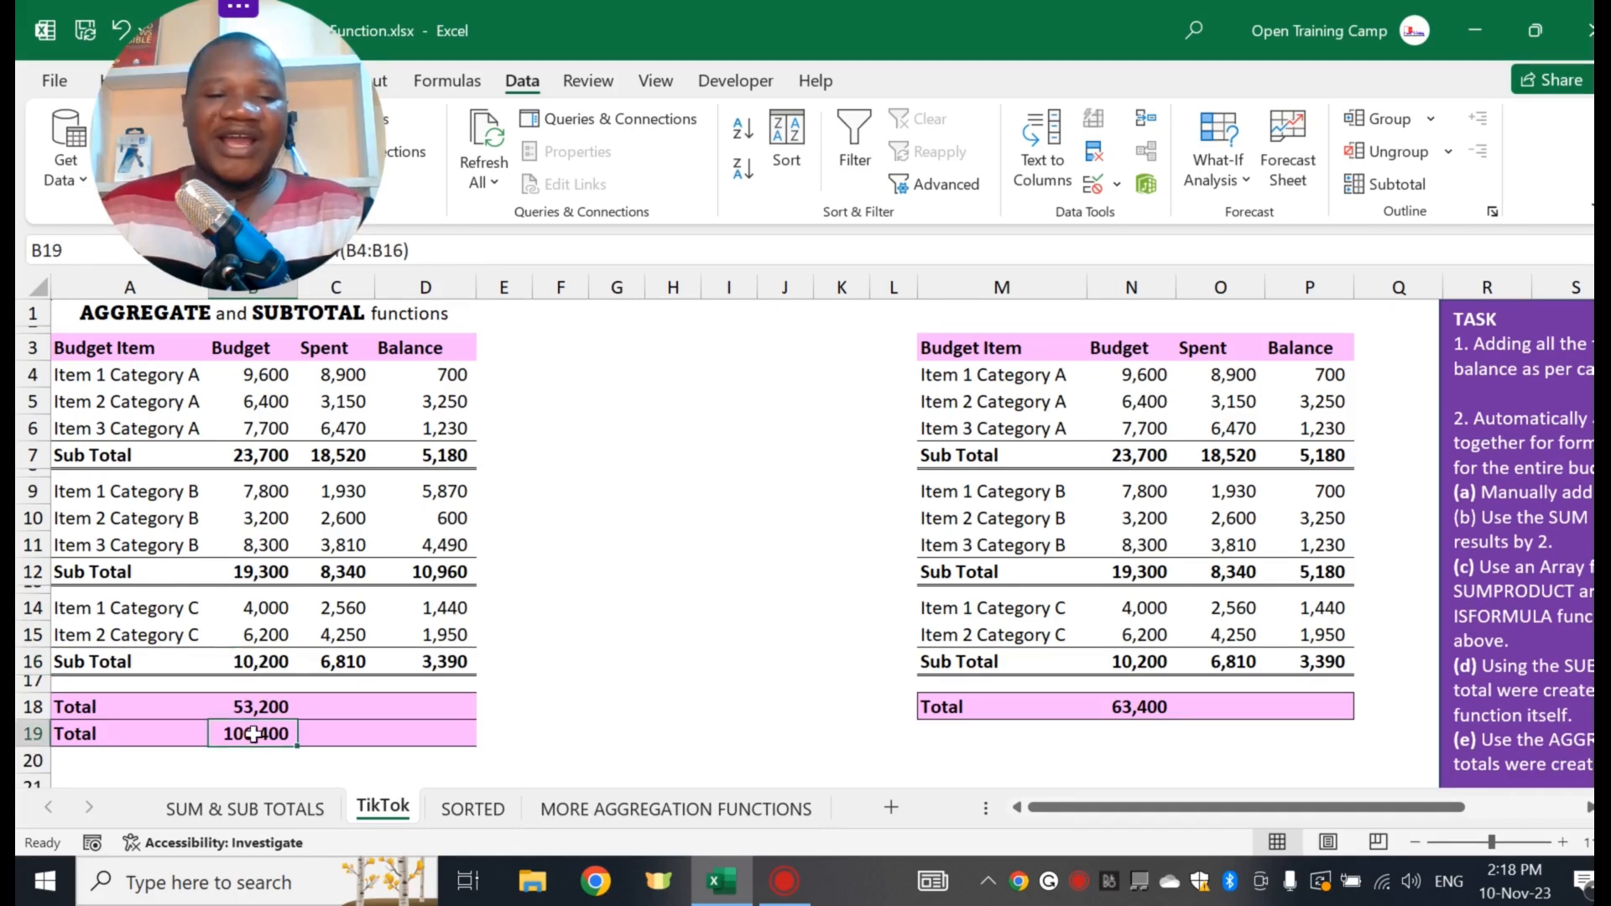
{"action": "left_click", "coordinate": [444, 251]}
{"action": "type", "text": "/2"}
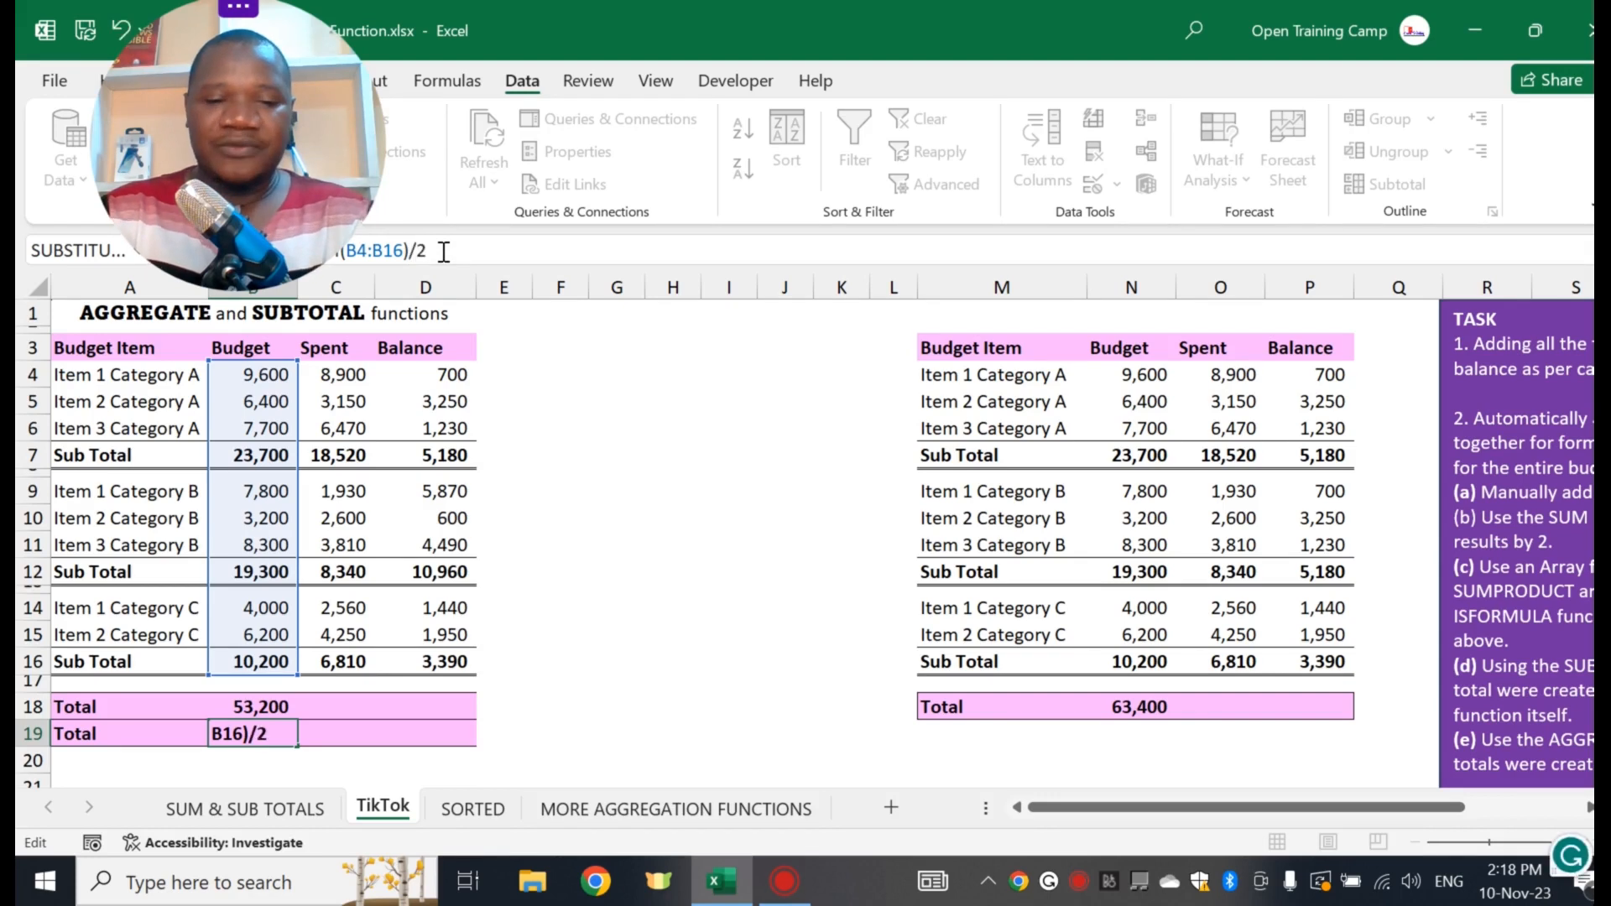
{"action": "key", "text": "Return"}
{"action": "left_click", "coordinate": [250, 735]}
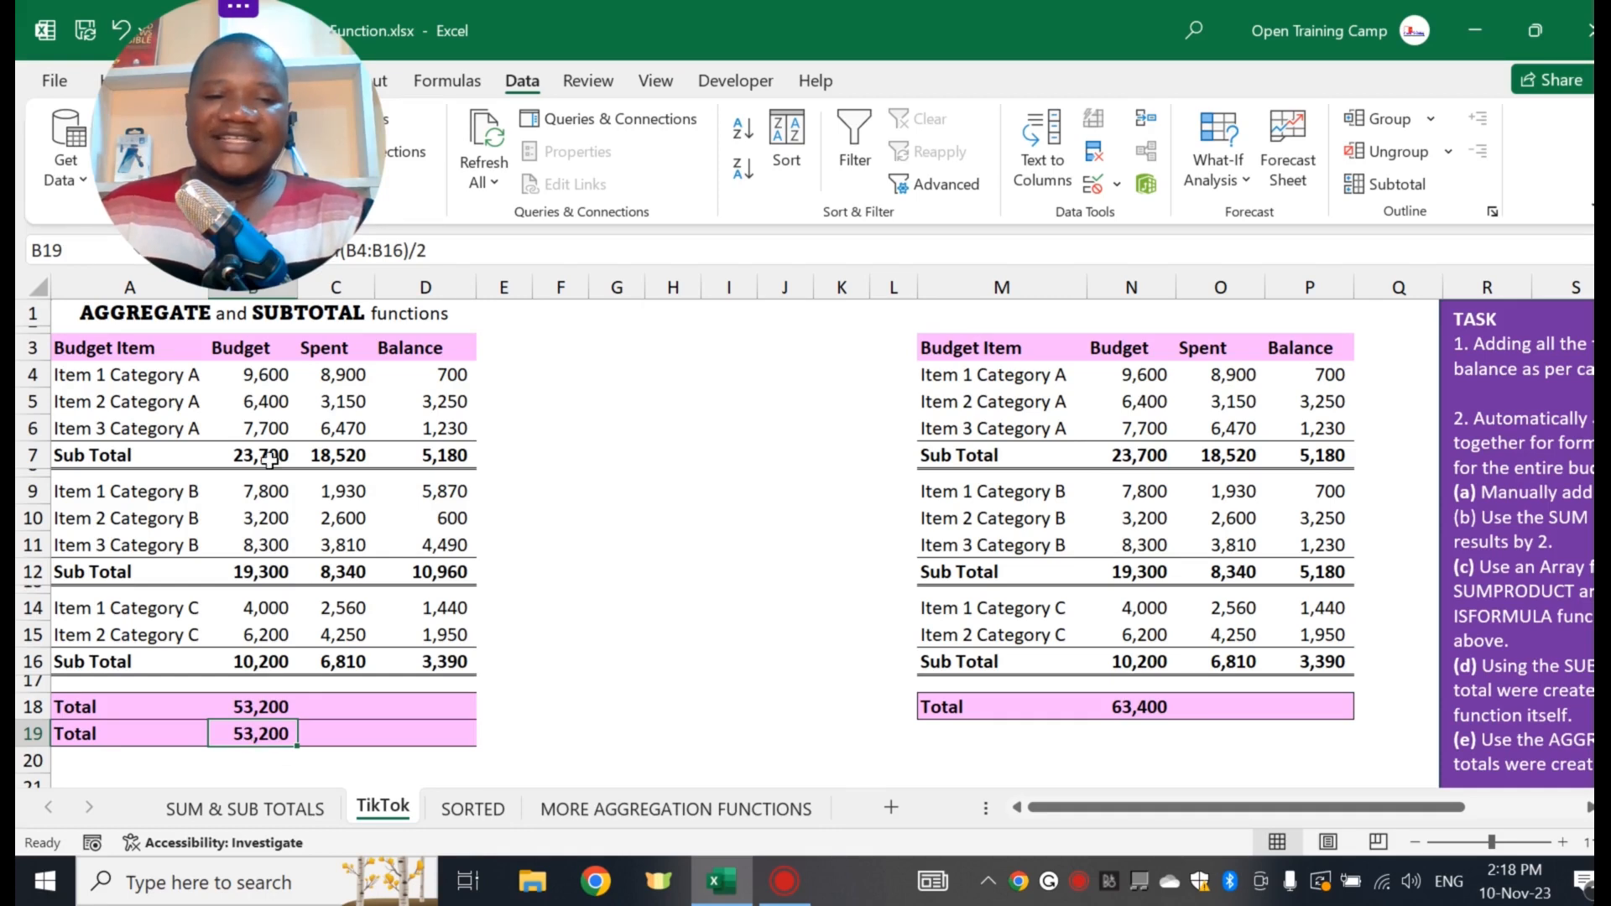
- Fill the total formulas in B18 and B19 across the Spent and Balance columns to column D
{"action": "left_click", "coordinate": [265, 709]}
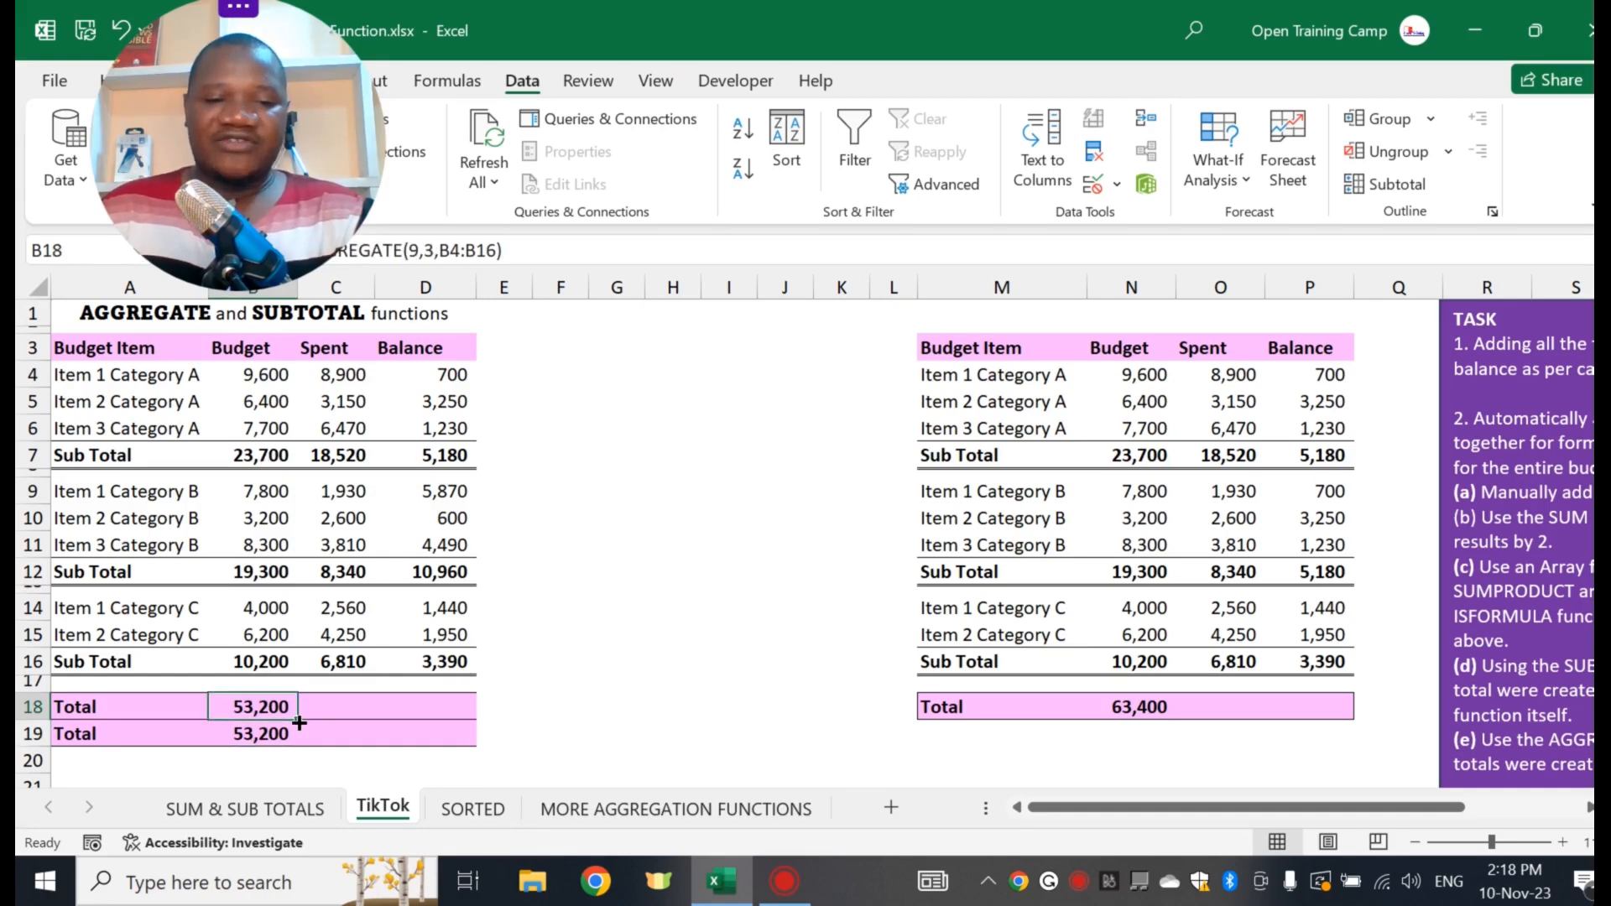
{"action": "left_click_drag", "start_coordinate": [296, 718], "coordinate": [470, 711]}
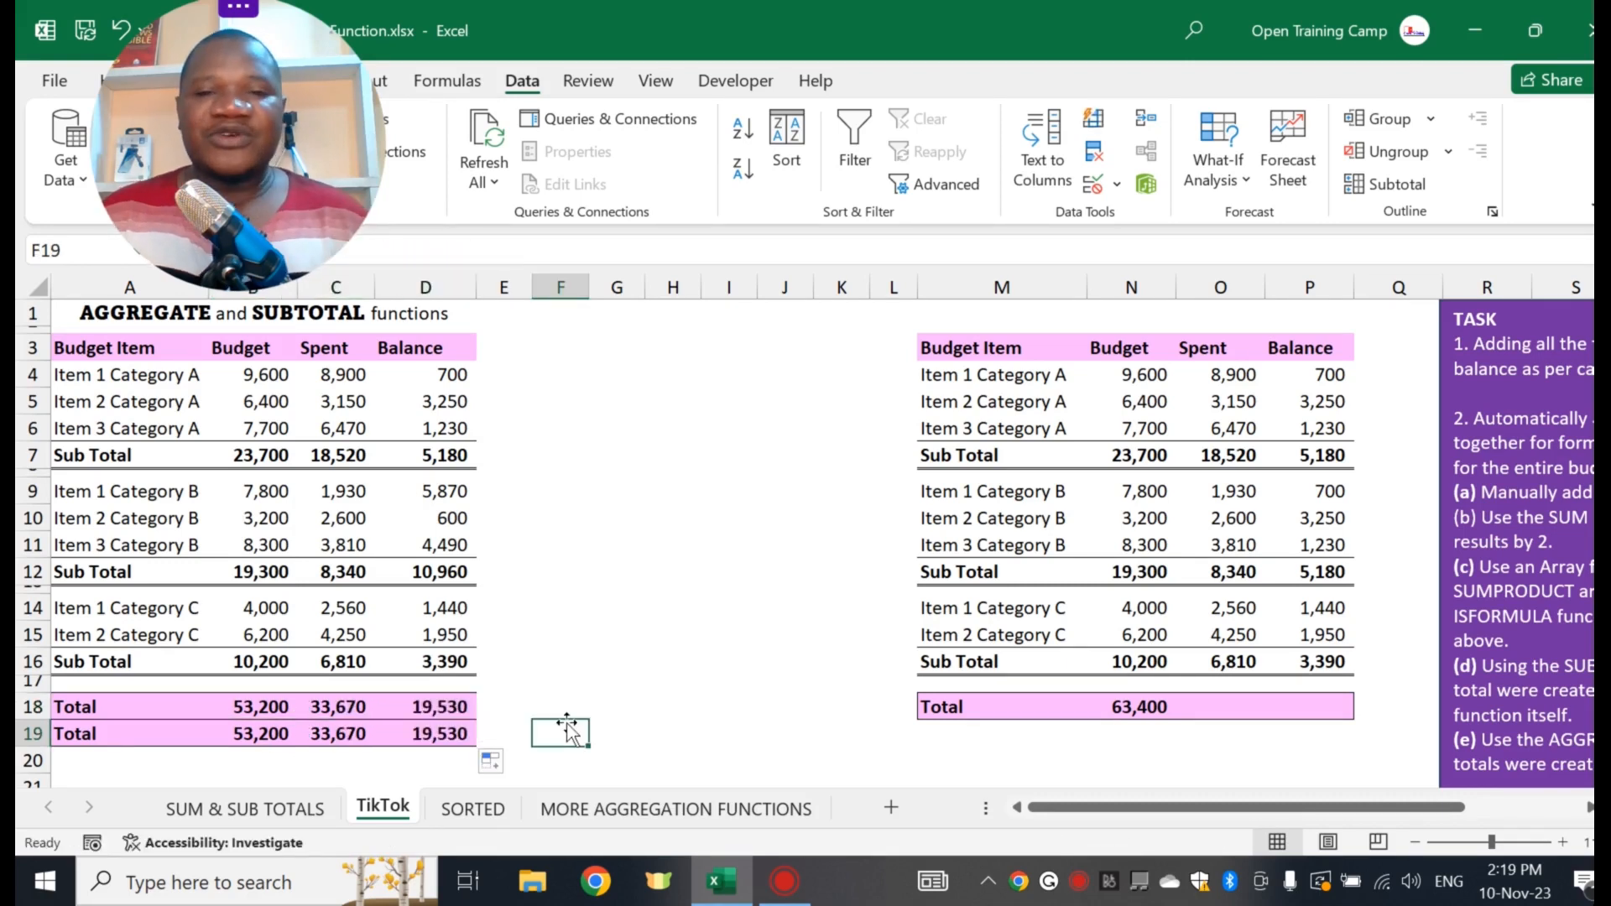